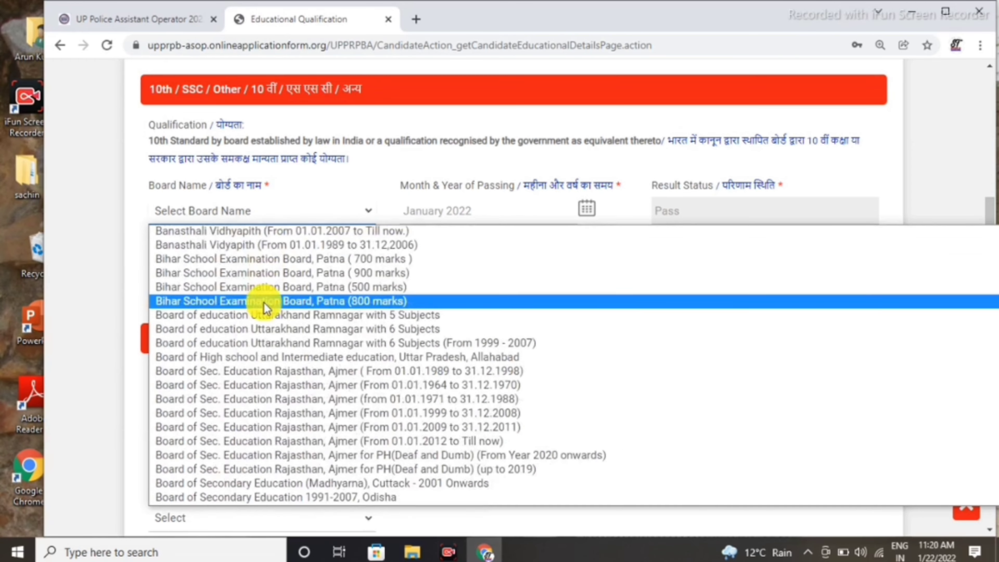
Set the 10th board to Board of High school and Intermediate education, Uttar Pradesh, Allahabad, with January 2022 as the passing date
scroll(263, 306, up, 4)
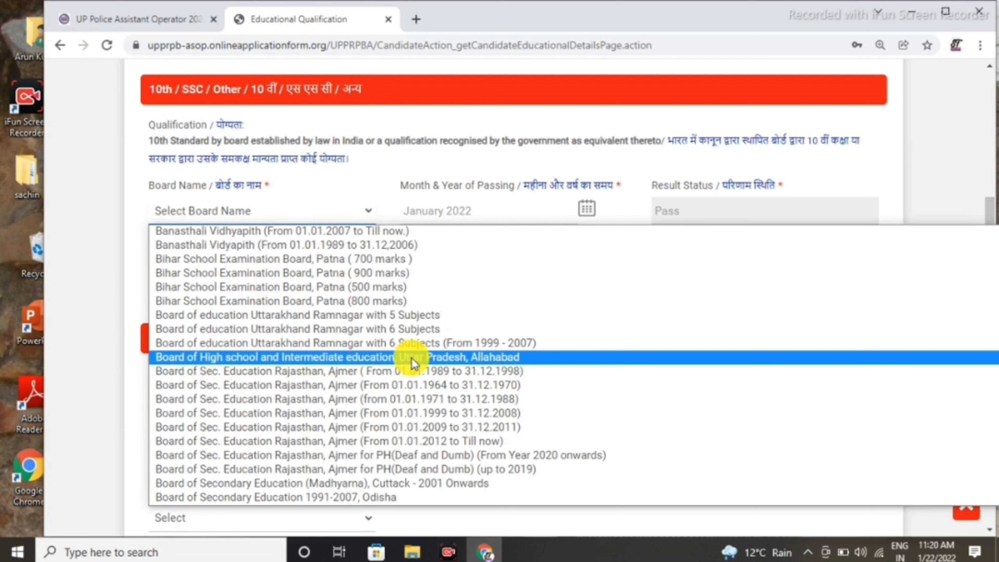
click(446, 357)
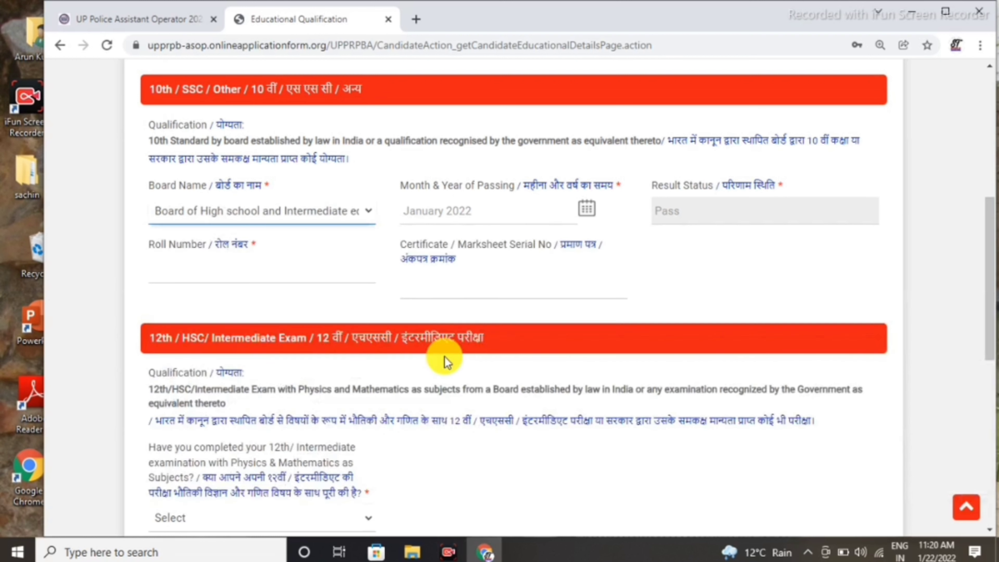
click(588, 210)
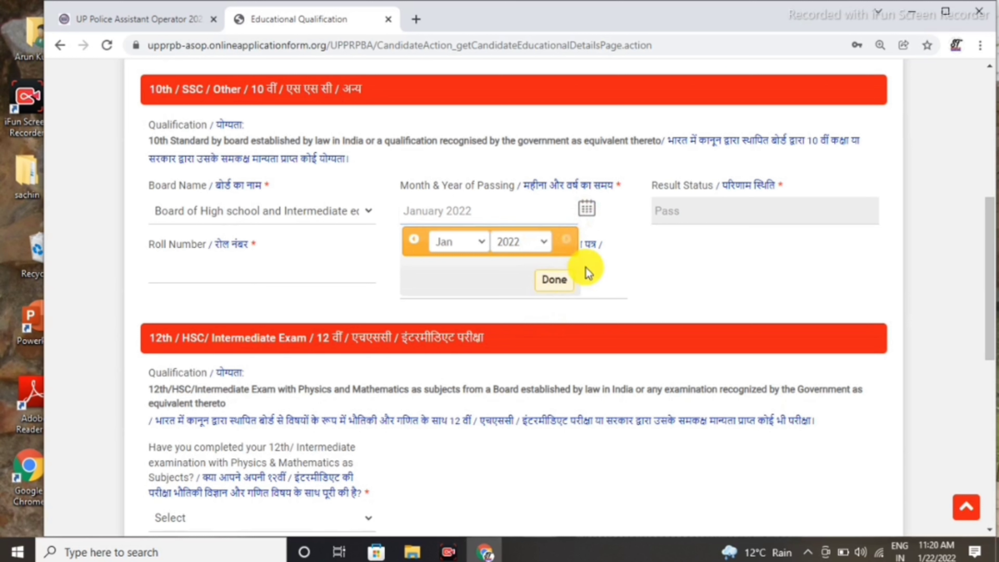
click(554, 279)
click(192, 276)
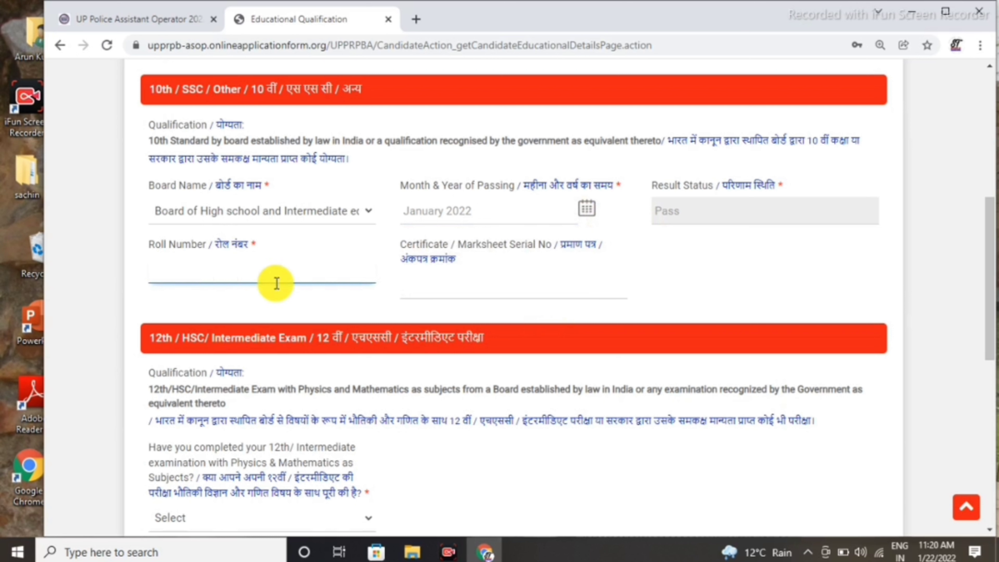
click(517, 273)
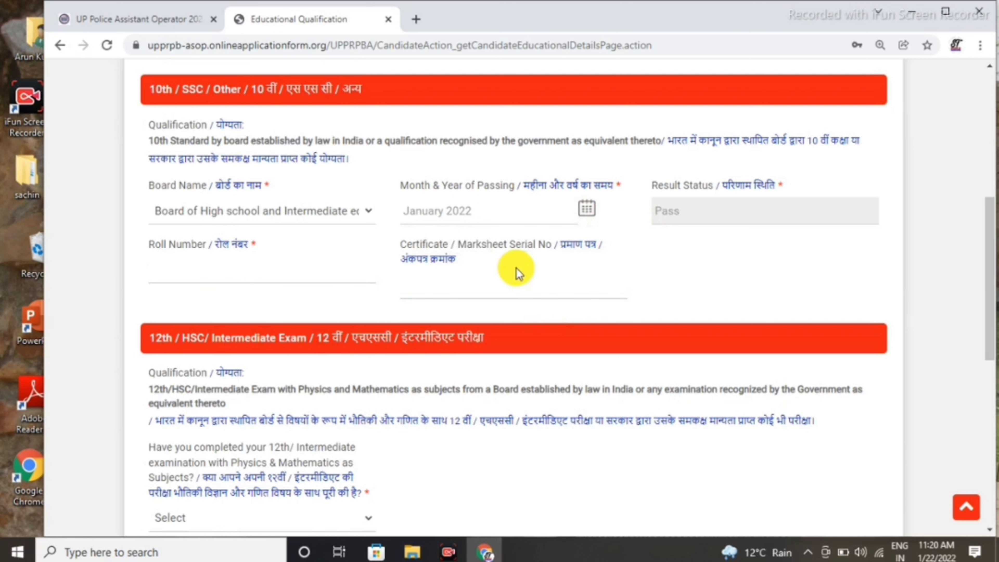
click(486, 277)
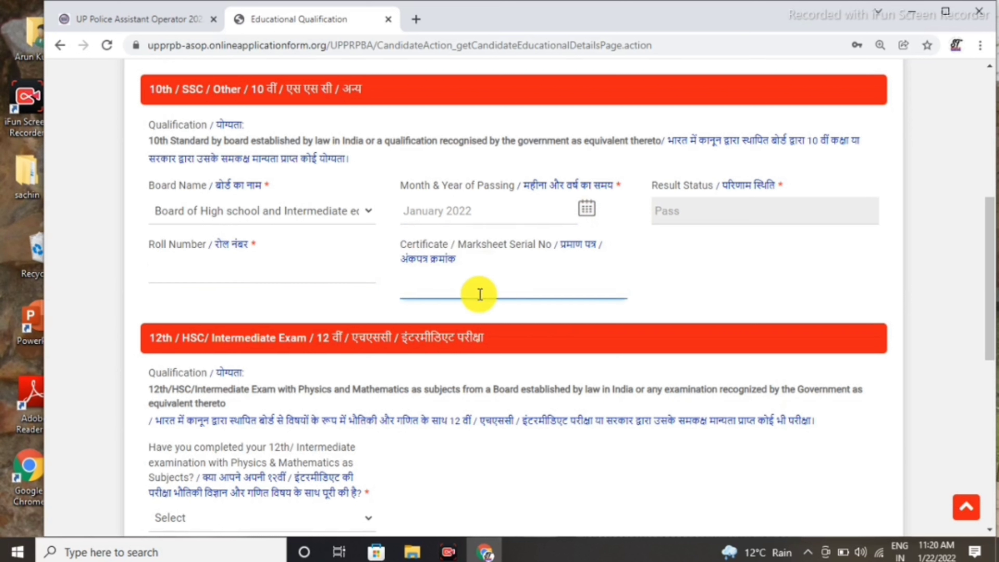
click(379, 142)
Answer No to the "O" level, Territorial Army and National Cadet Corps 'B' certificate questions, and save to continue to photo upload
scroll(377, 145, down, 5)
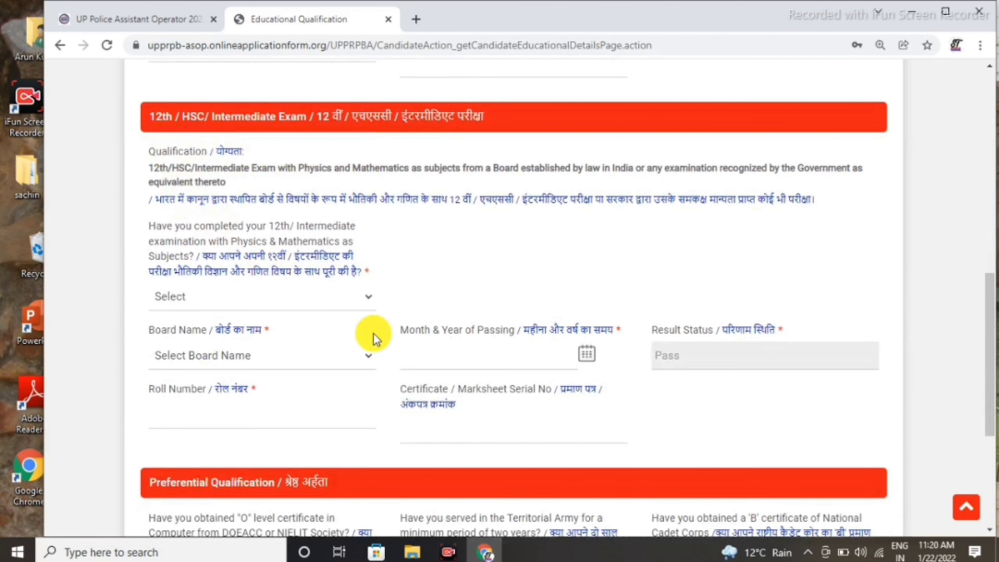
scroll(330, 314, down, 6)
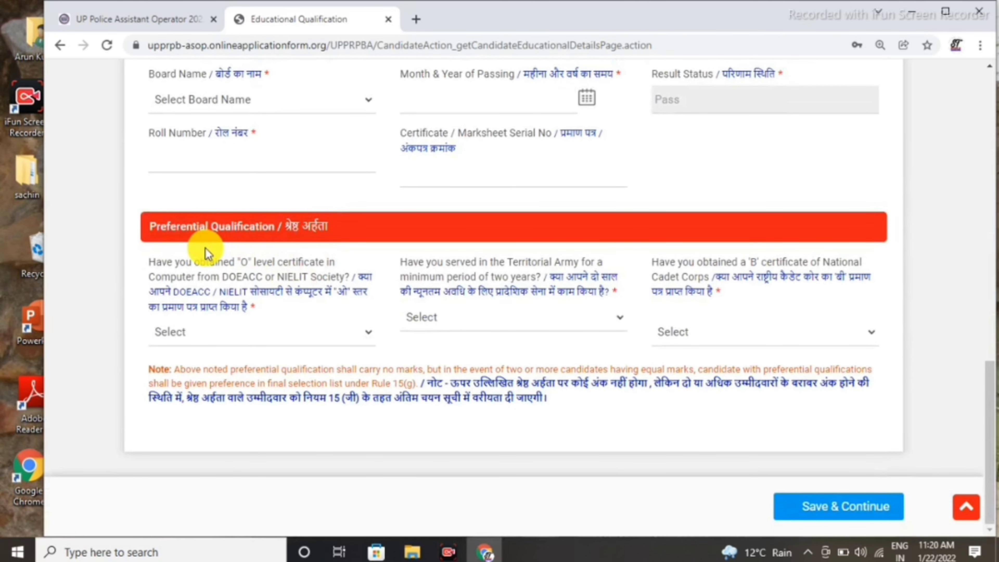
click(274, 336)
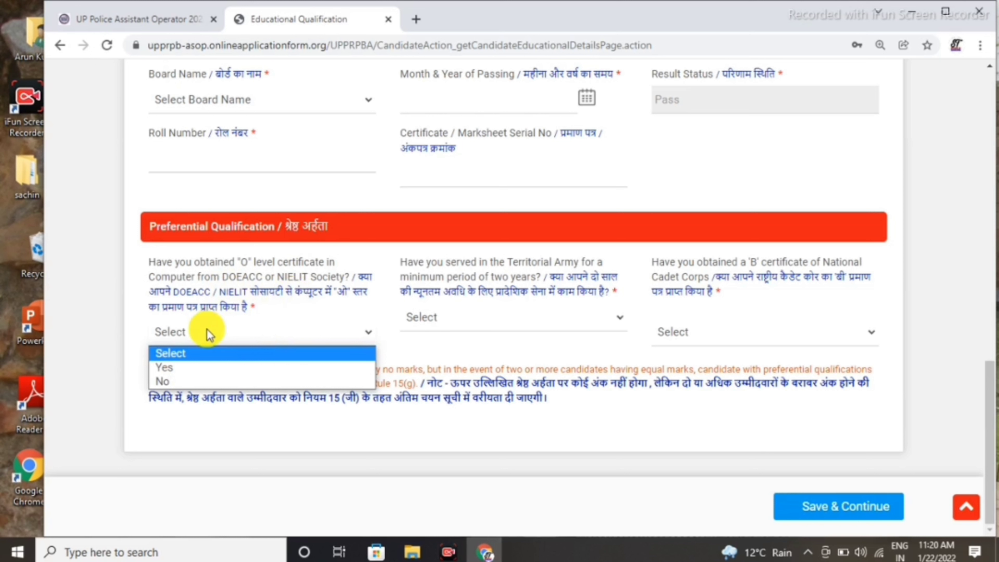
click(184, 381)
click(437, 327)
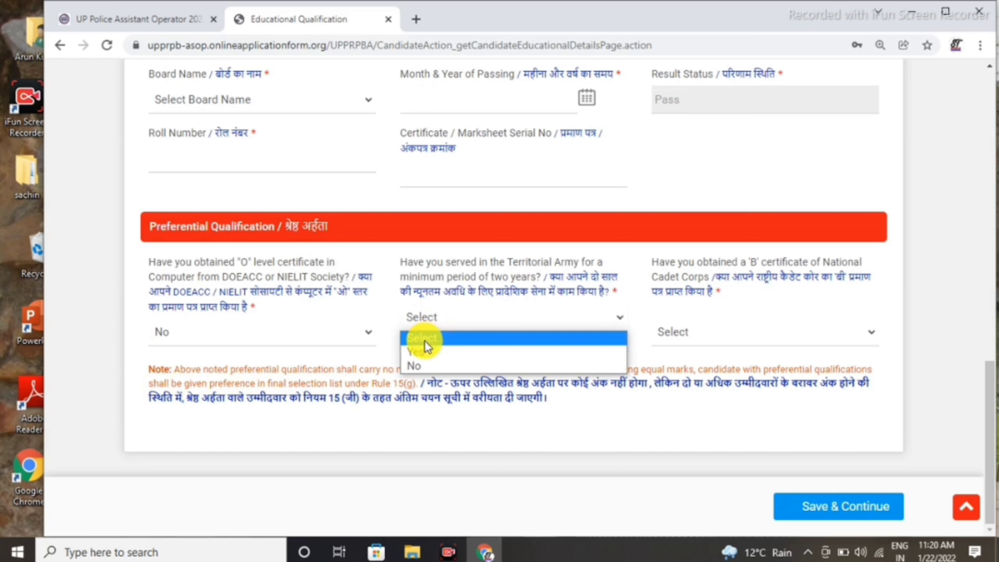
click(428, 366)
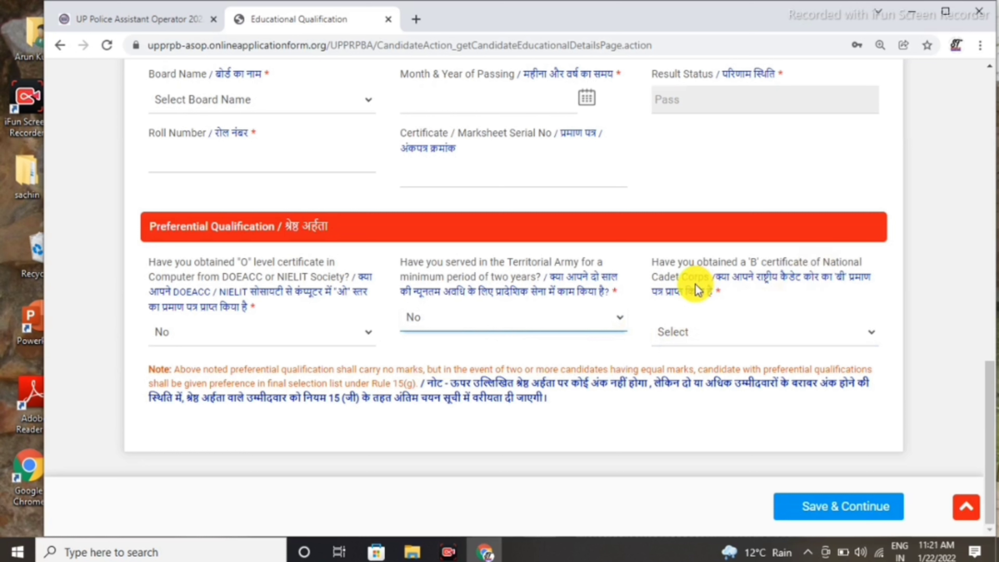
click(693, 338)
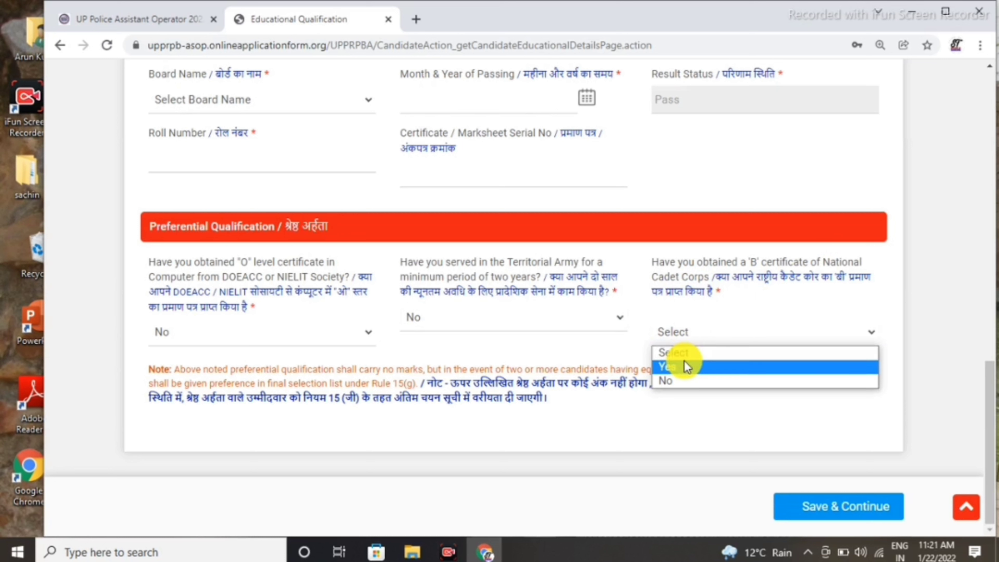
click(680, 379)
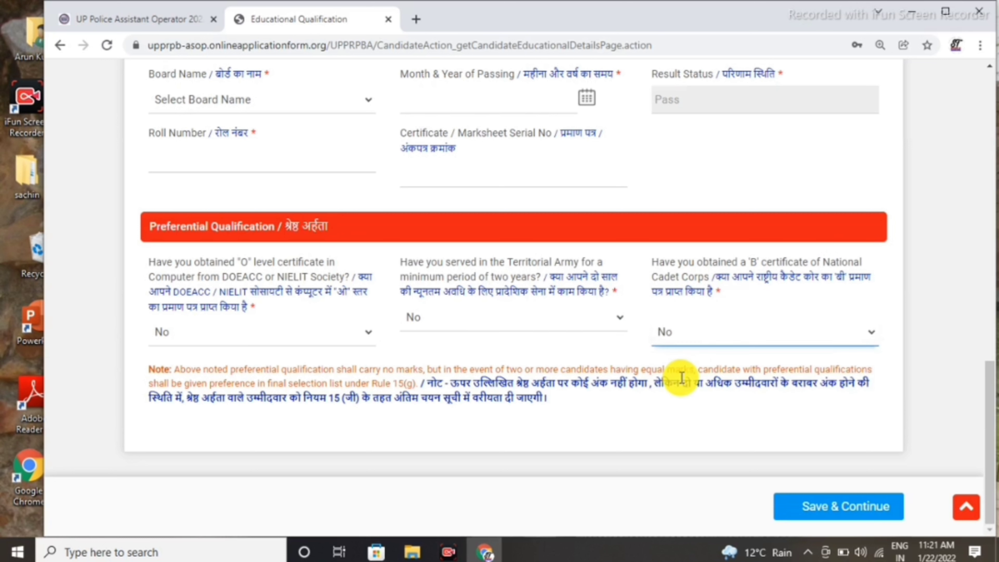
click(828, 506)
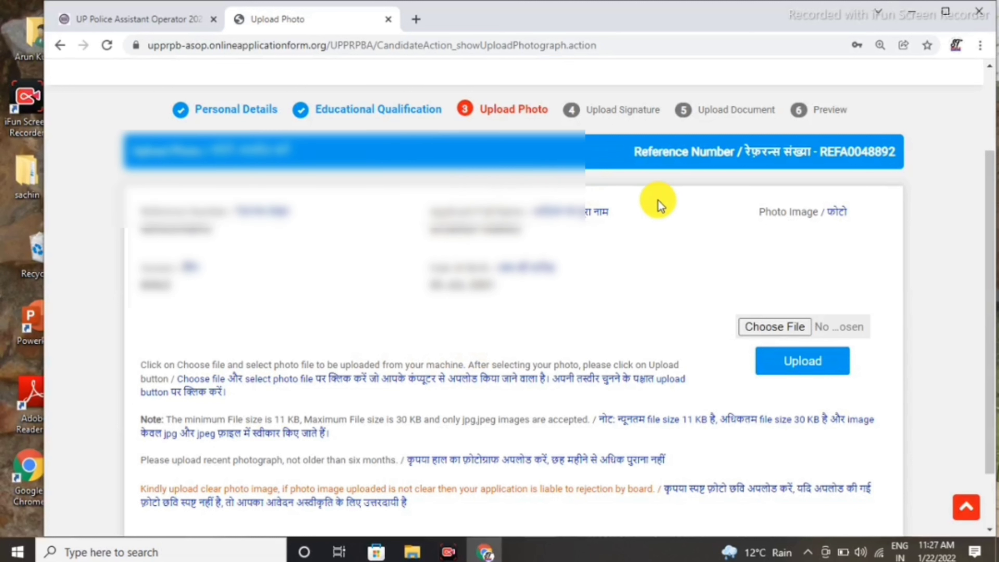
Upload photo.jpg from the Form folder in Documents as the applicant's photo
scroll(657, 199, down, 2)
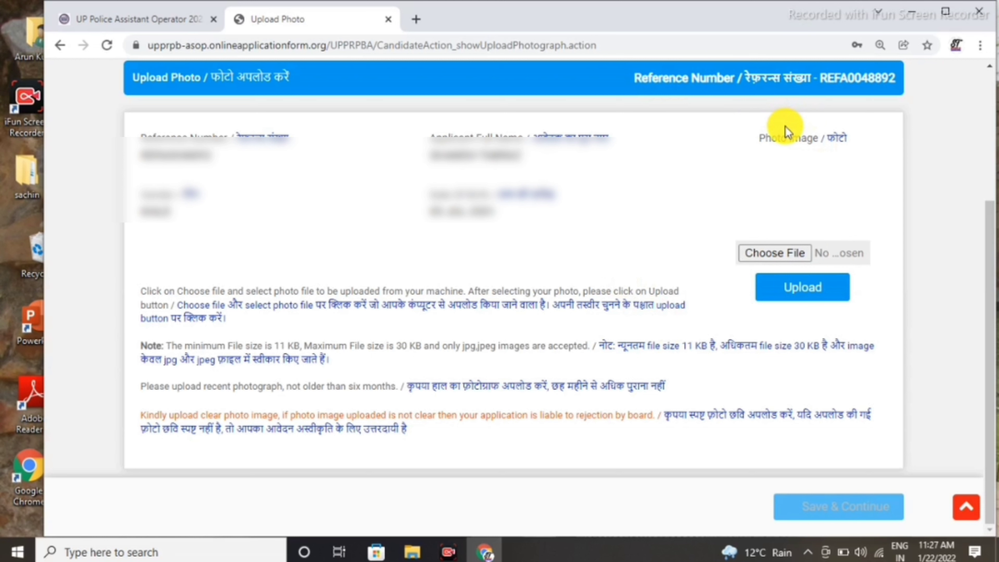
scroll(607, 160, up, 2)
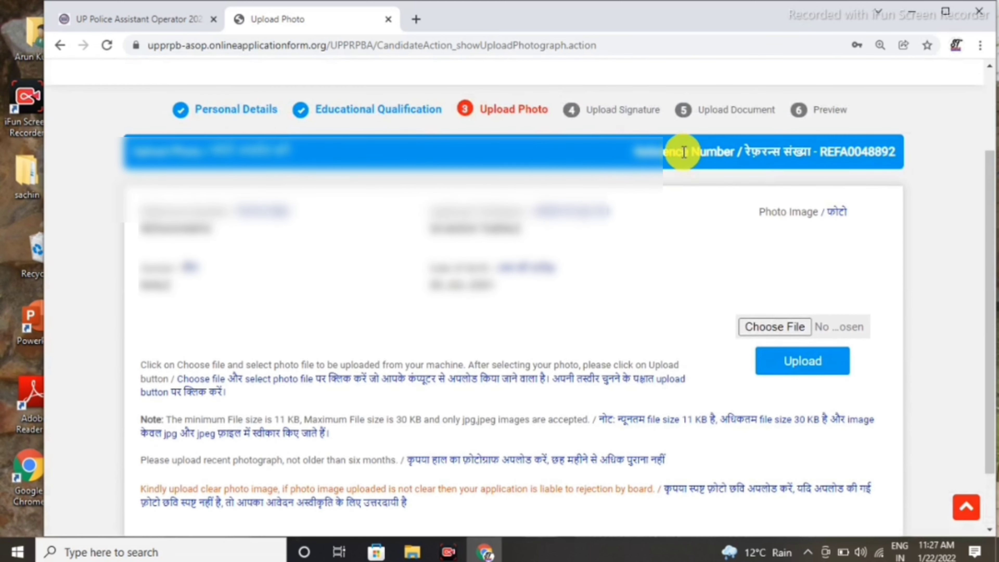
click(770, 327)
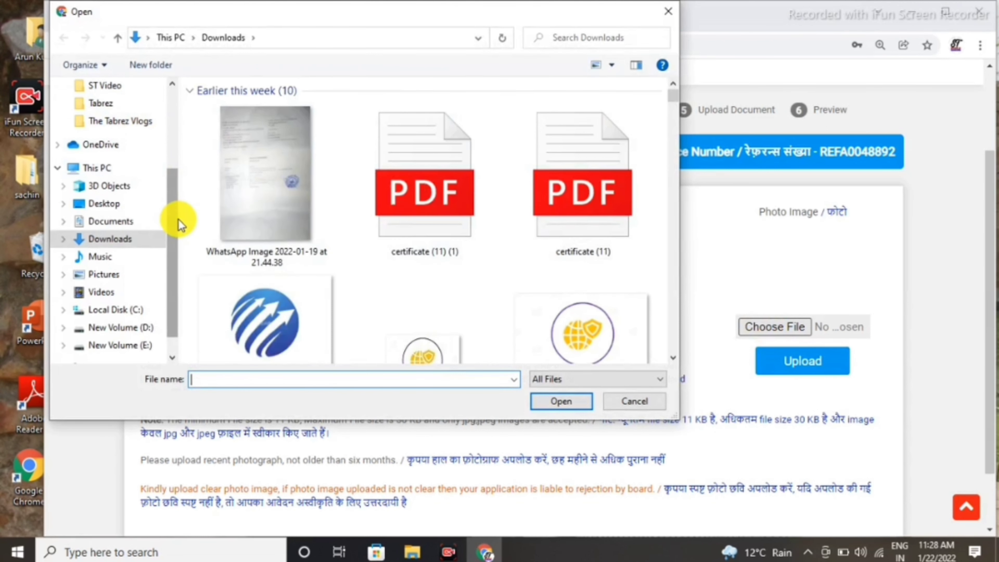
scroll(174, 216, up, 3)
click(134, 132)
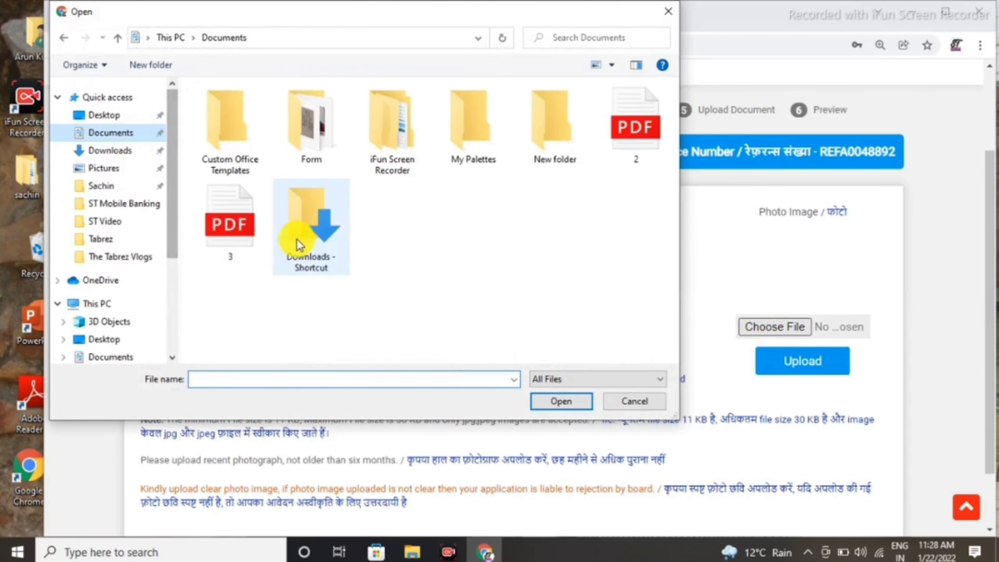
double_click(311, 129)
click(453, 257)
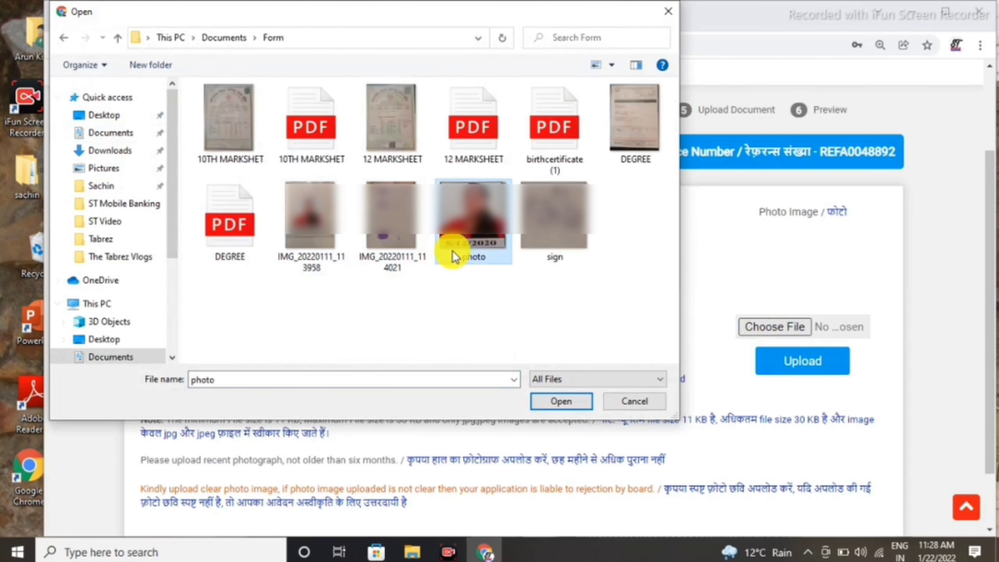
click(543, 399)
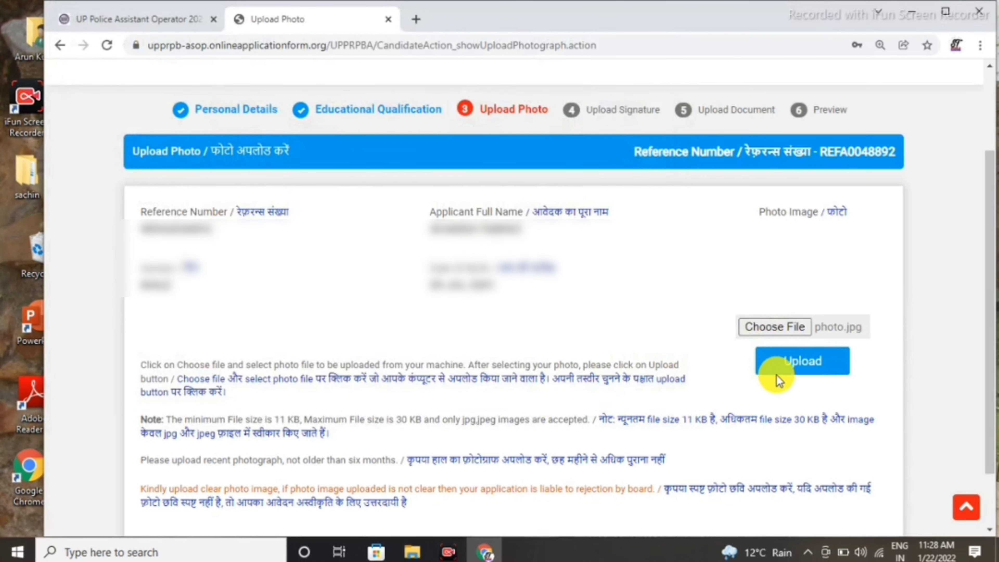
click(806, 360)
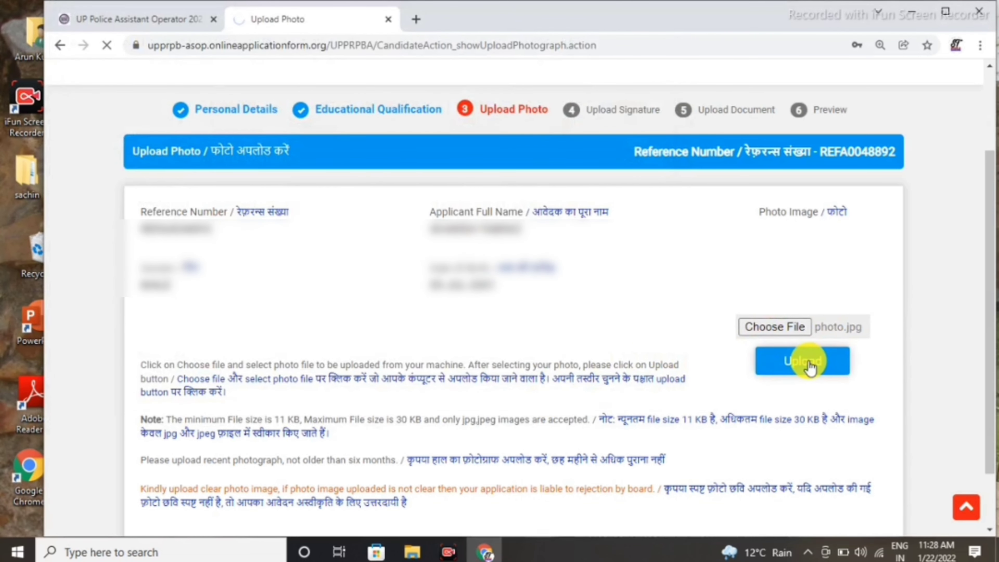
Save the uploaded photo and continue to the signature upload
scroll(782, 275, down, 3)
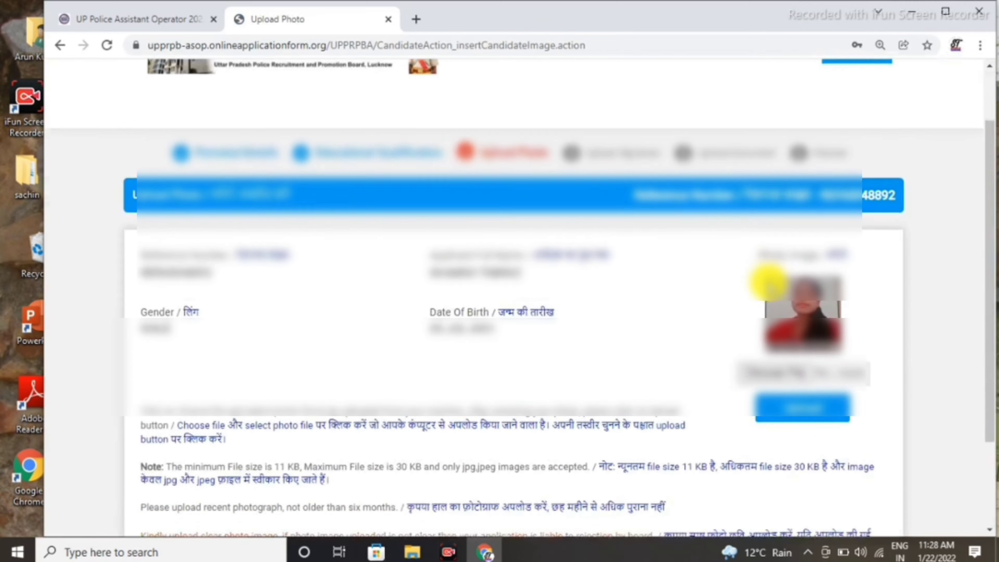
scroll(747, 291, down, 1)
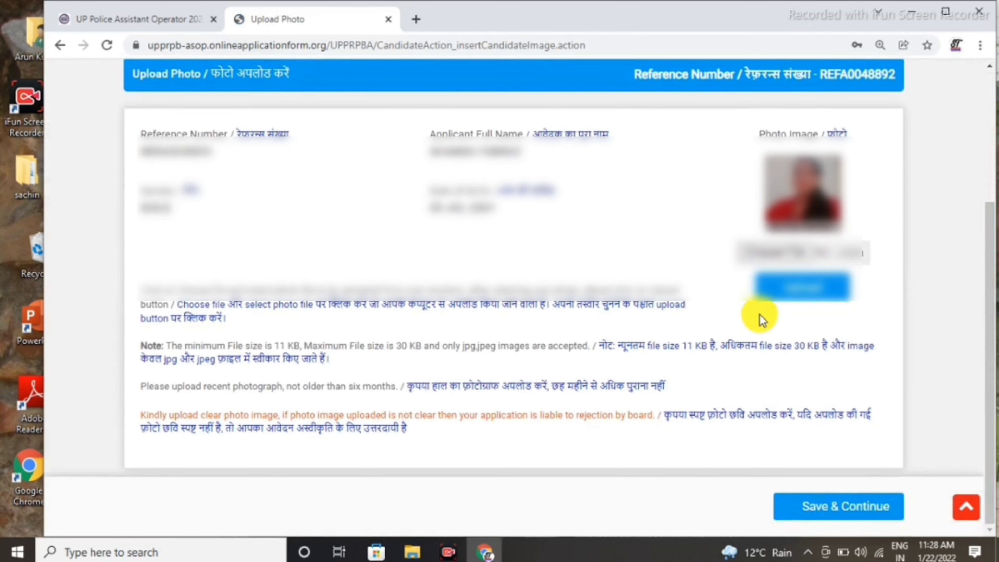
click(831, 498)
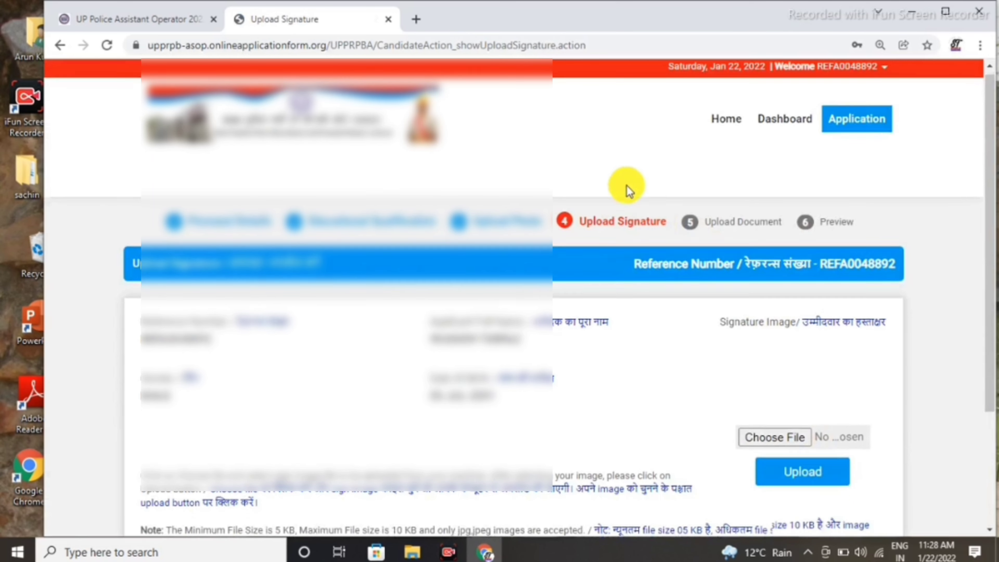
Try to upload sign.jpg from the Form folder as the signature image
scroll(629, 189, down, 2)
scroll(629, 185, down, 2)
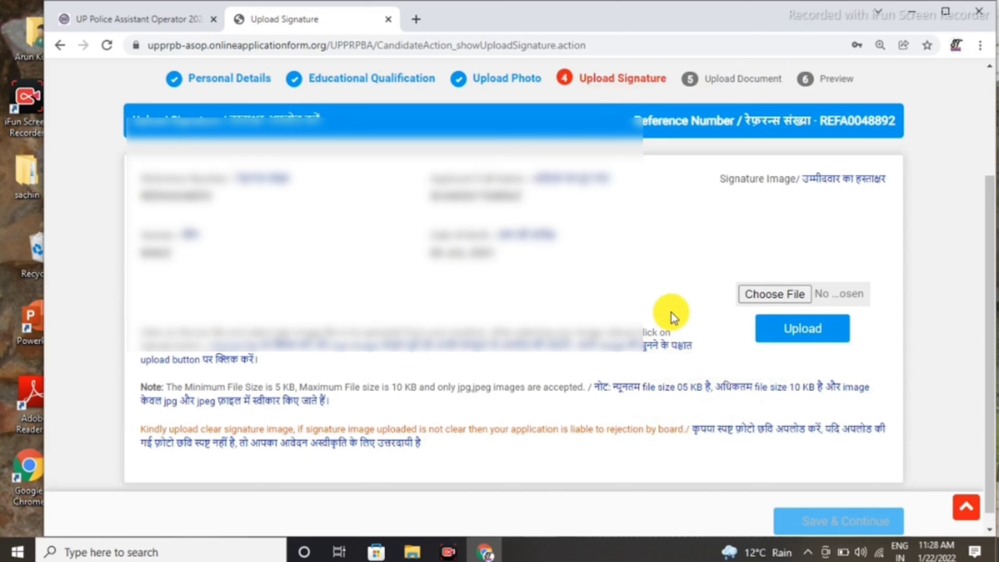
scroll(672, 311, up, 1)
click(767, 371)
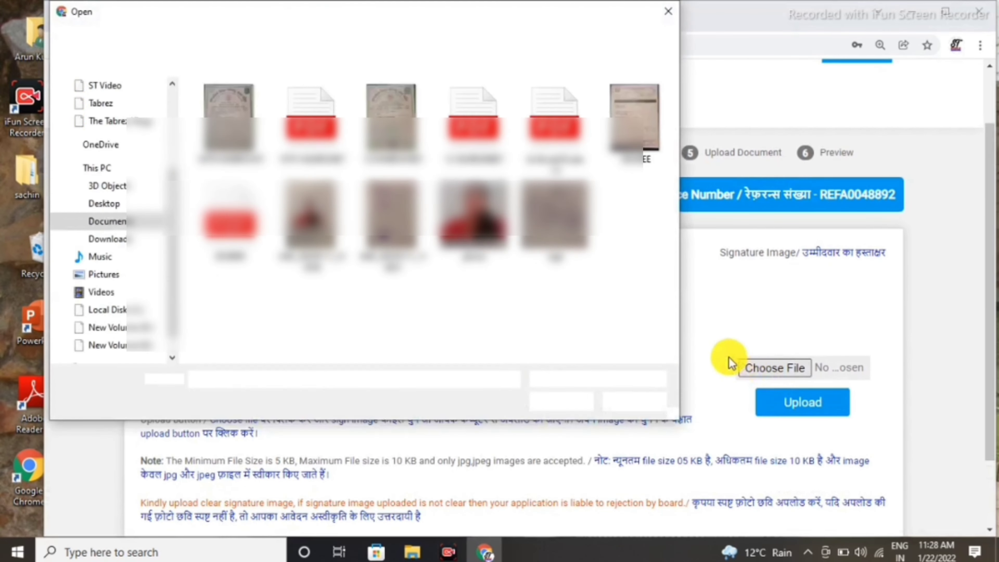
click(552, 236)
click(575, 409)
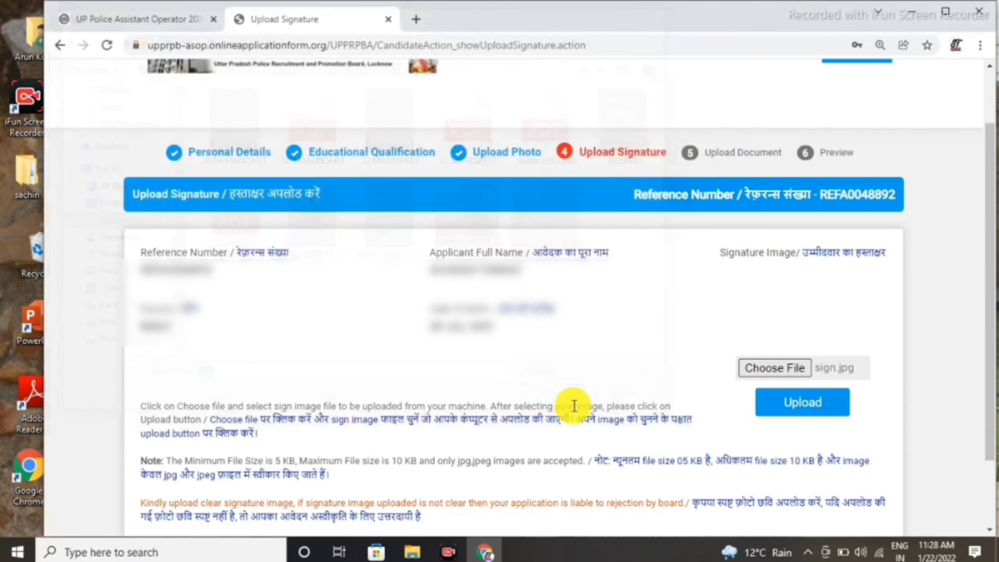
click(784, 403)
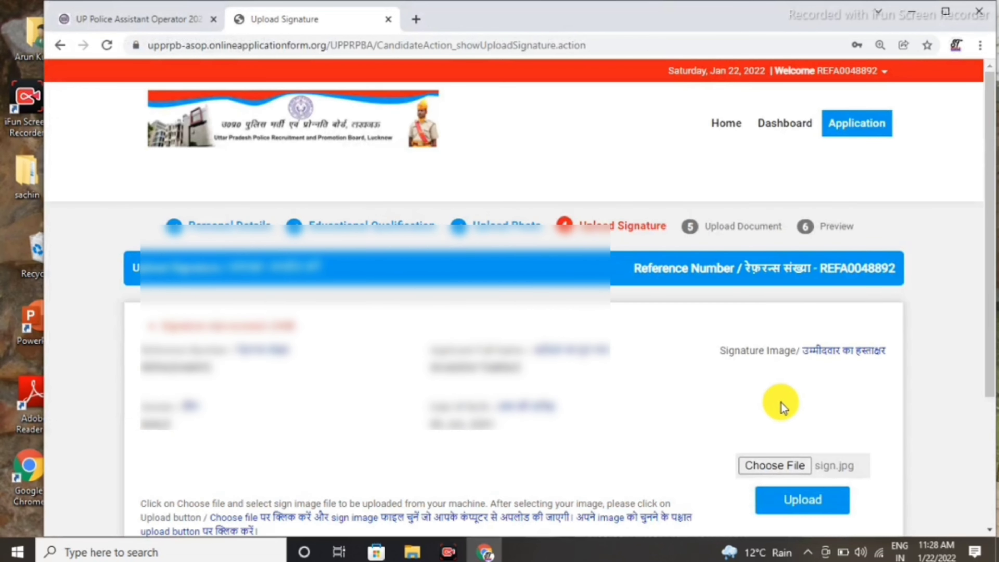
scroll(624, 240, down, 1)
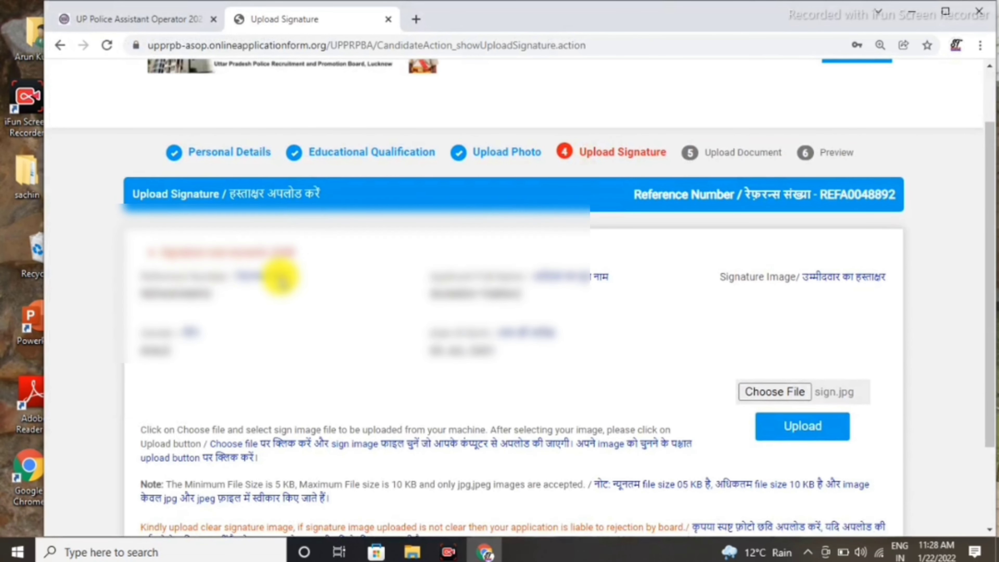
On the Reduce Images website, load sign.jpg from the Form folder in Documents for resizing
scroll(297, 259, down, 1)
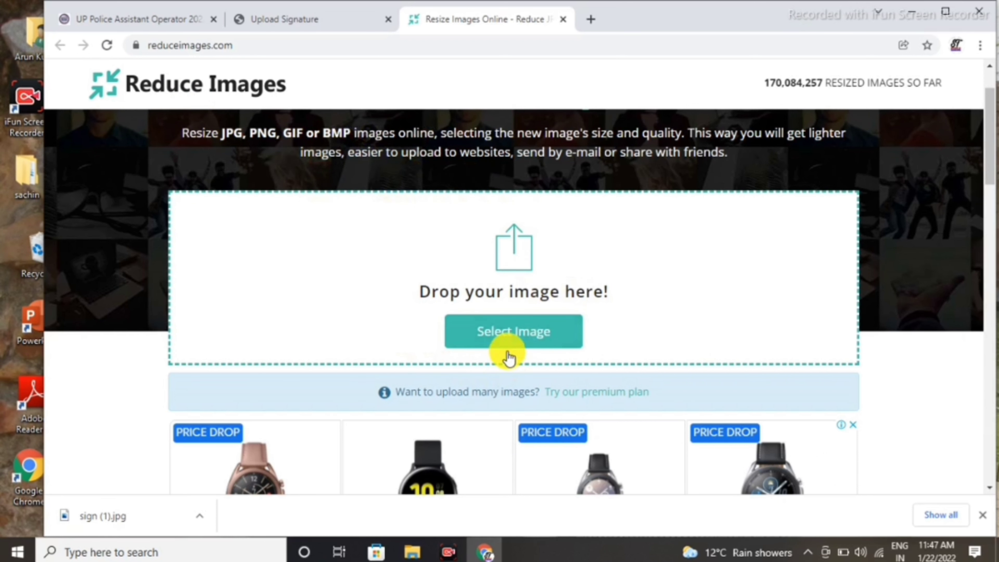
click(502, 344)
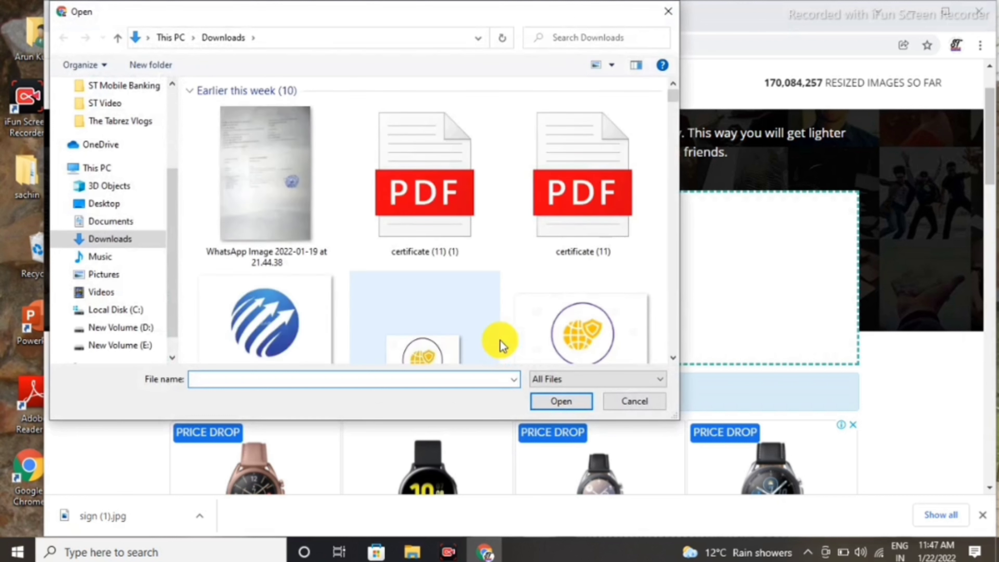
drag(174, 205, 174, 94)
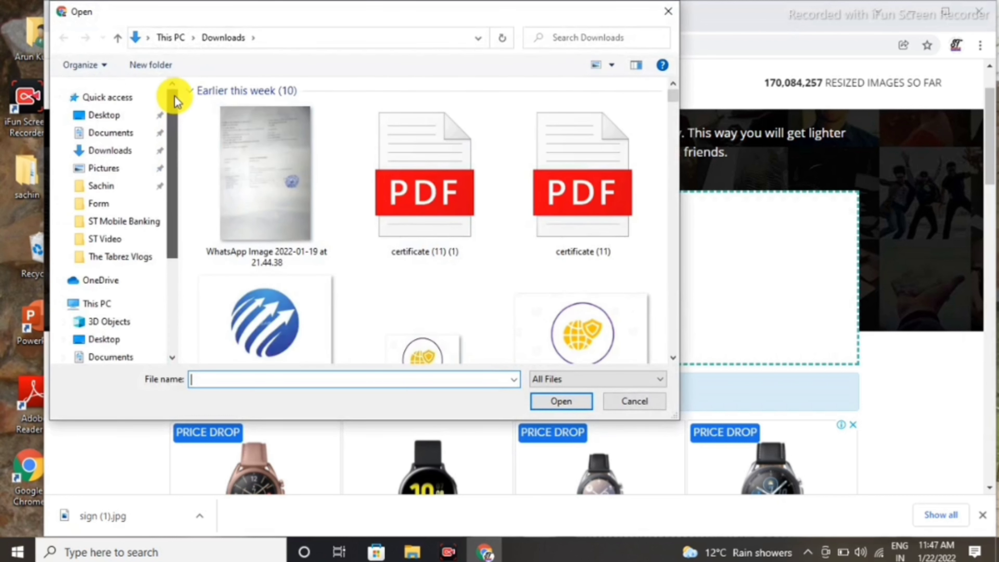
click(125, 143)
double_click(303, 129)
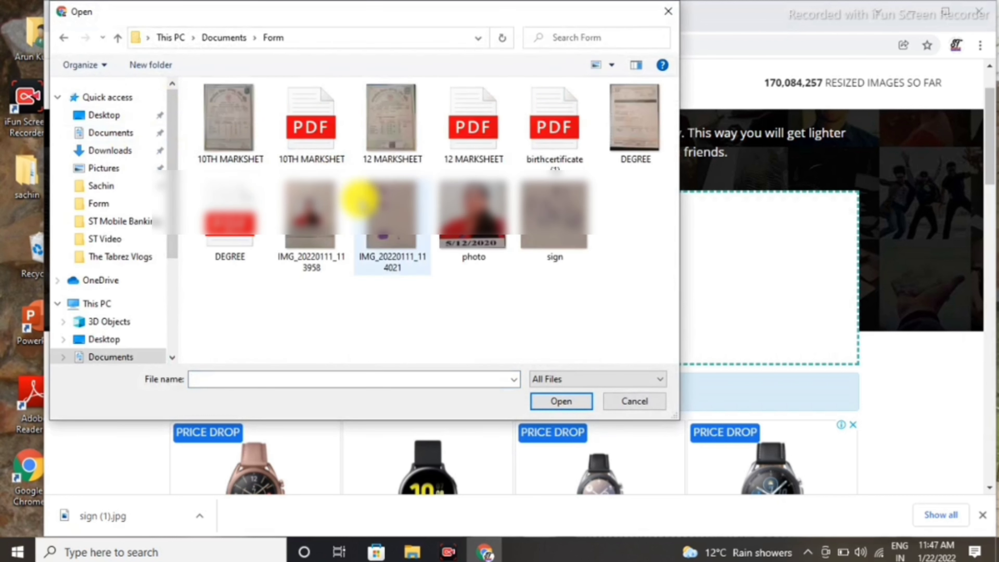
click(530, 219)
click(566, 403)
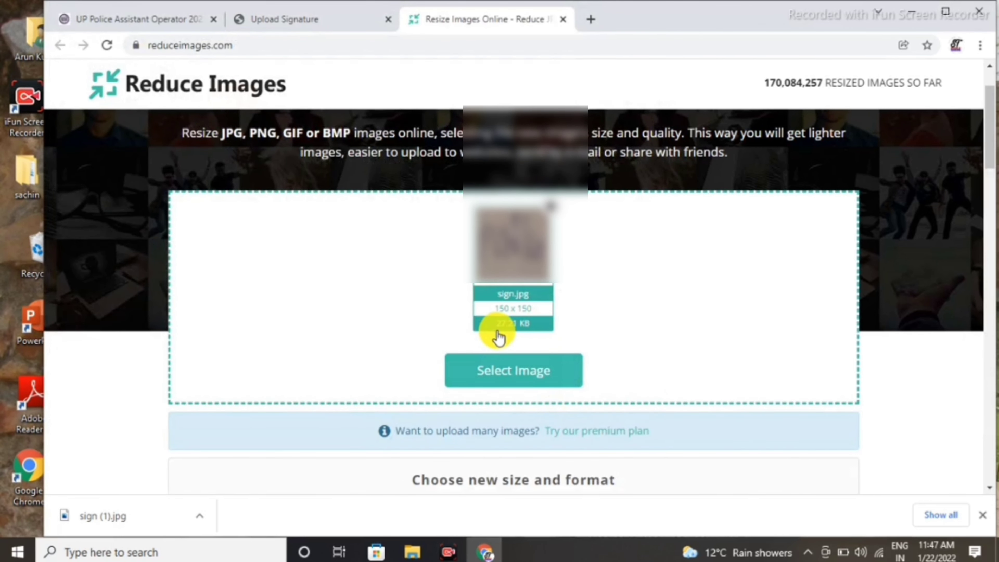
scroll(511, 279, down, 5)
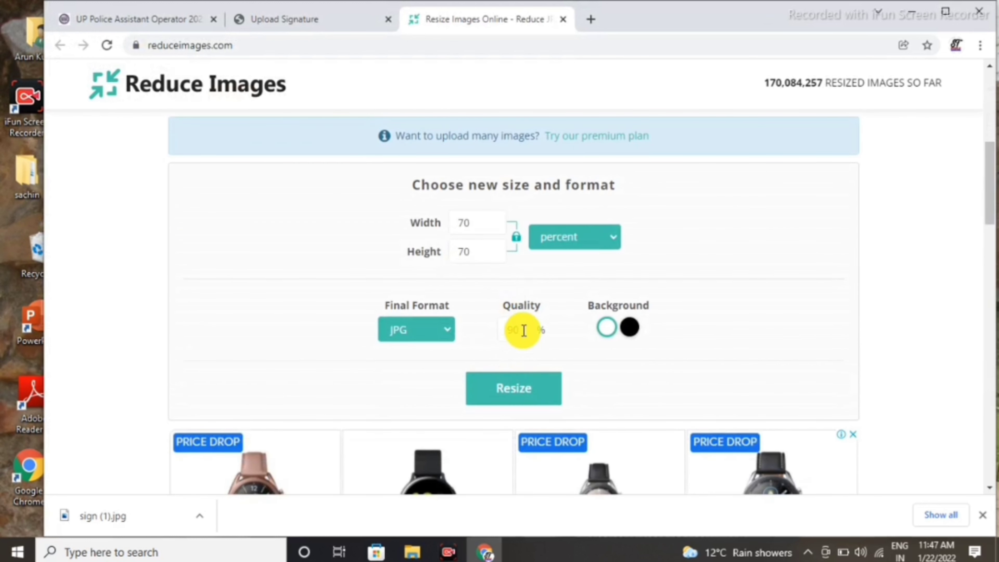
Set the output quality to 99%, resize the signature image and download the resized sign.jpg
click(519, 330)
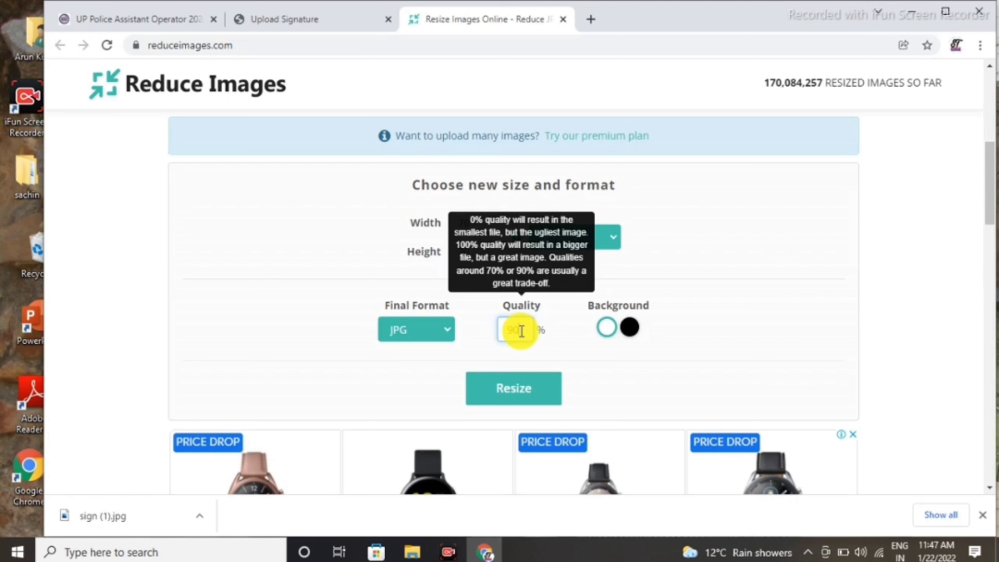
key(BackSpace)
key(BackSpace)
scroll(766, 468, down, 1)
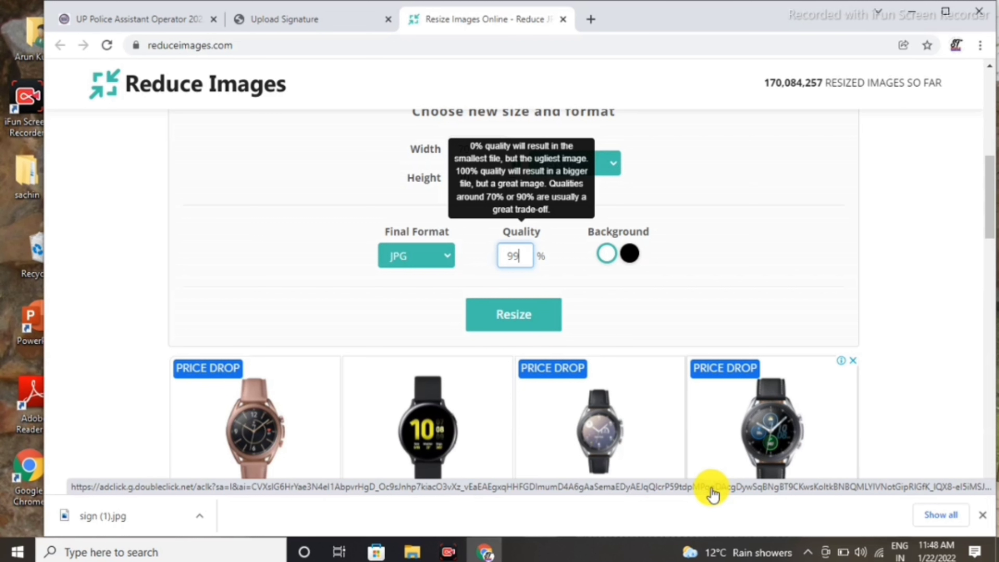
click(528, 325)
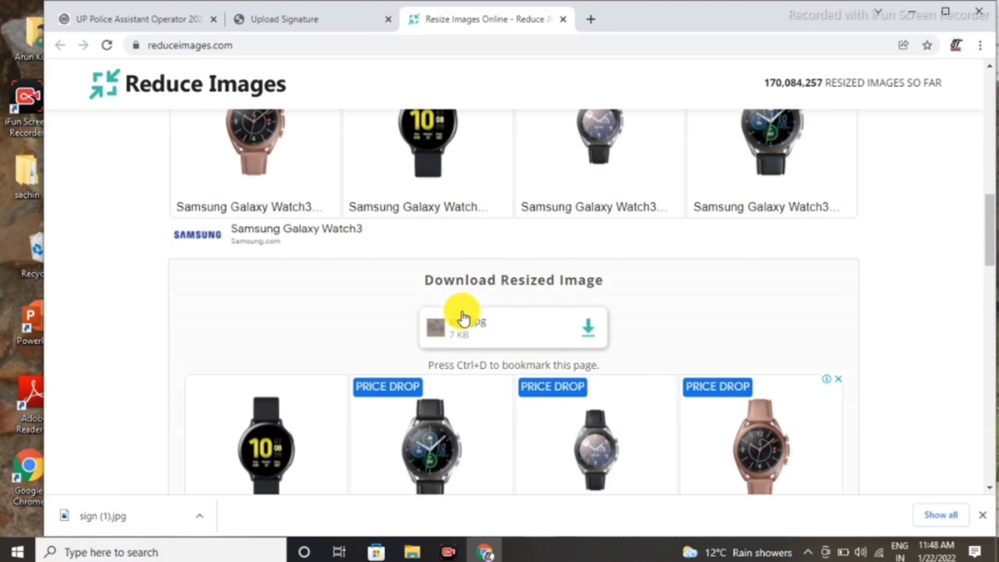
click(590, 335)
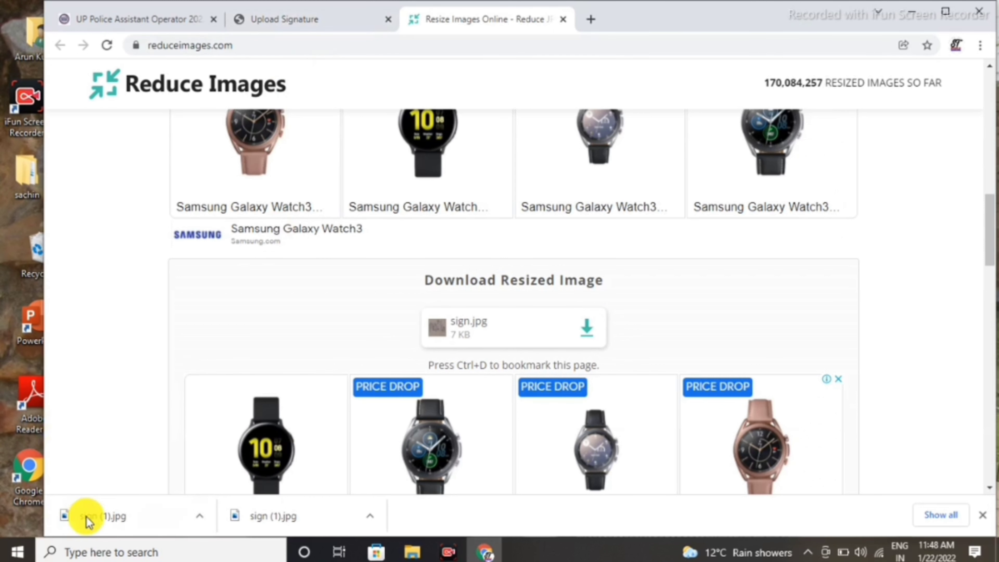
In File Explorer, rename the resized signature image sign (1) in the Downloads folder to Sigture
click(411, 551)
click(172, 197)
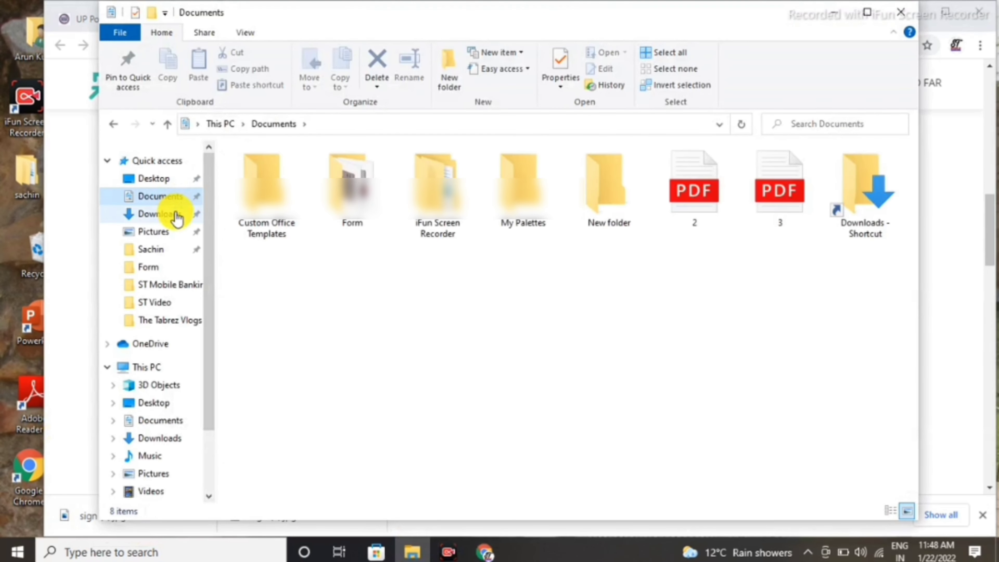
click(175, 214)
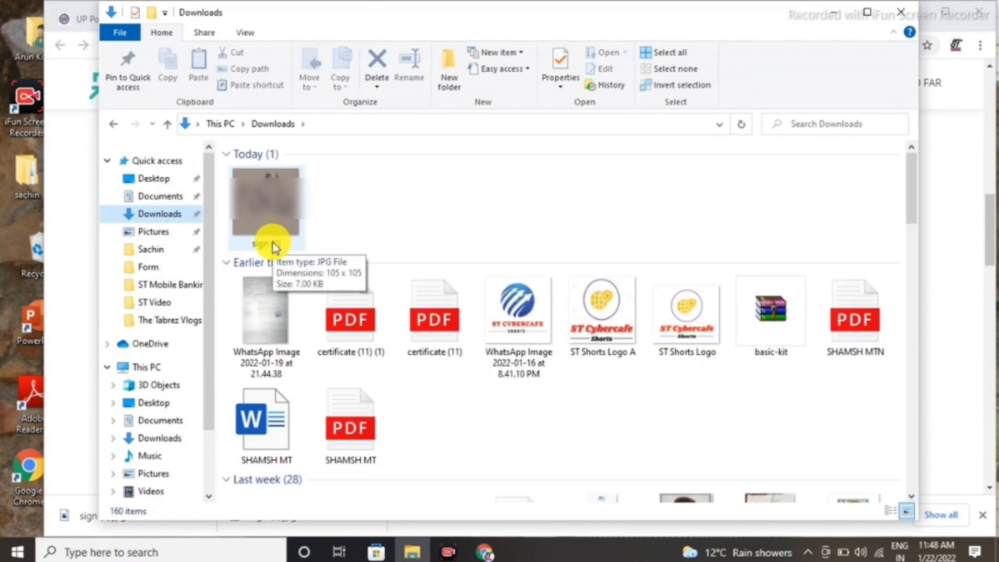
right_click(263, 226)
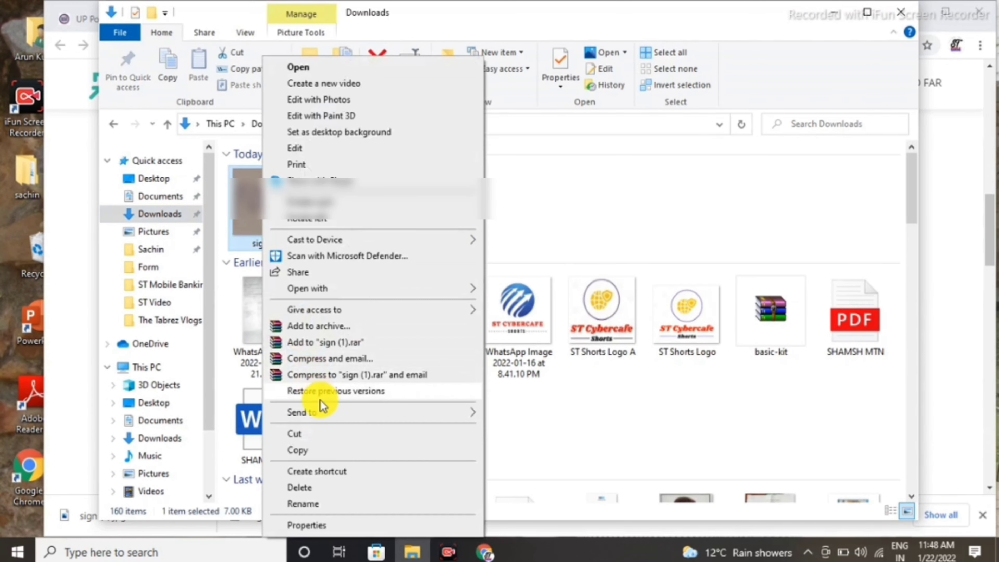
click(320, 503)
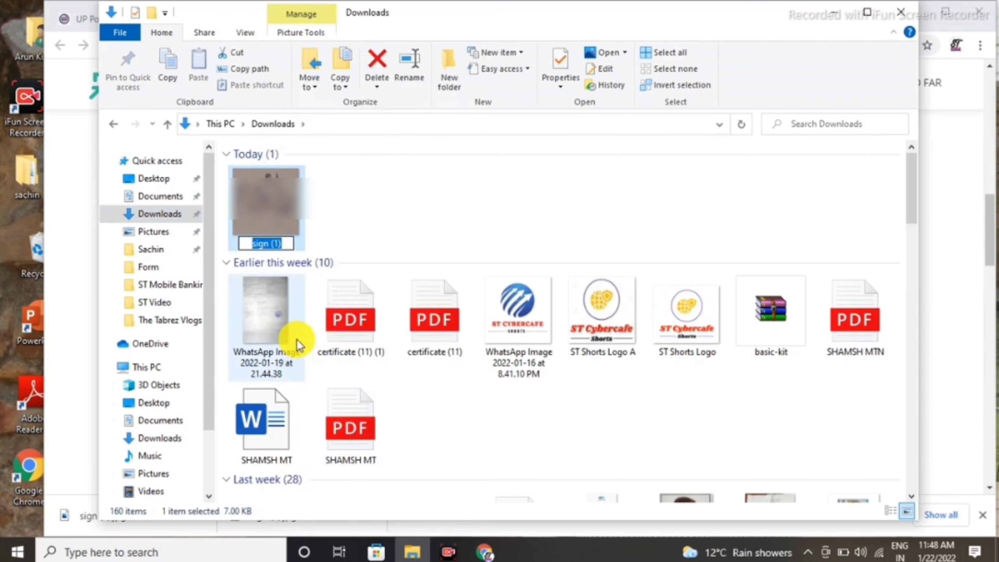
text(Sigture)
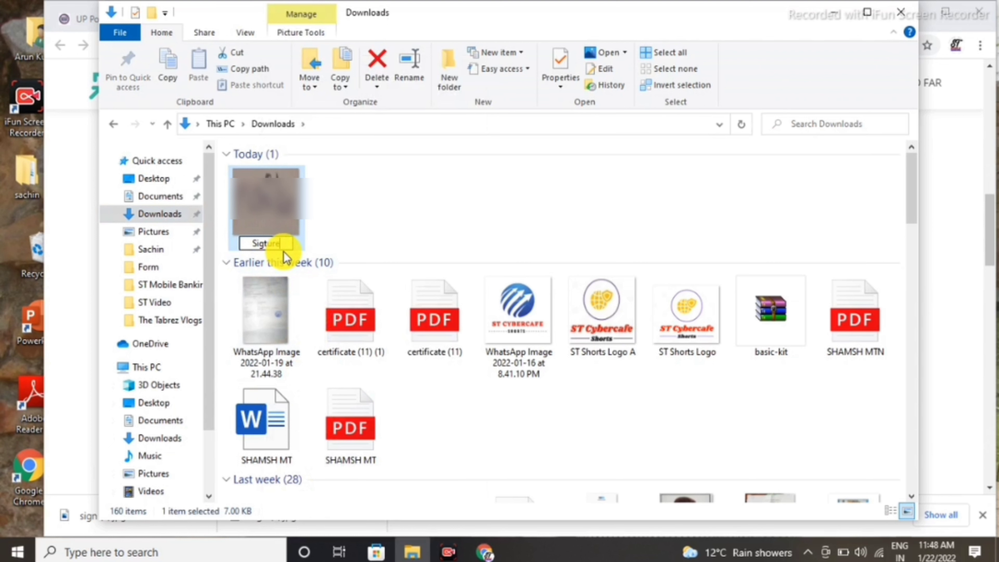
click(348, 217)
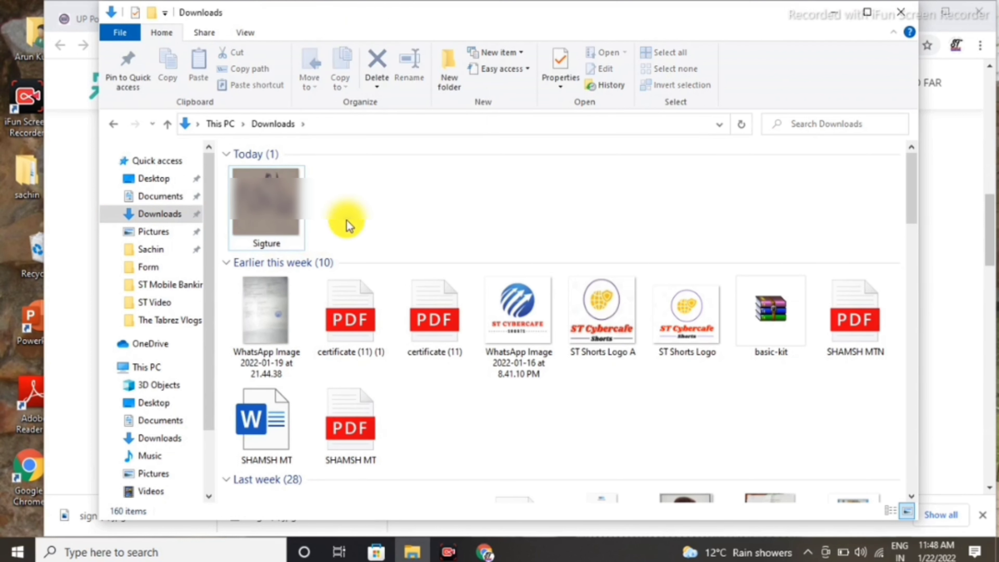
click(419, 549)
Back in the application form, upload Sigture.jpg from Downloads as the signature image and continue to the document upload
scroll(279, 100, up, 4)
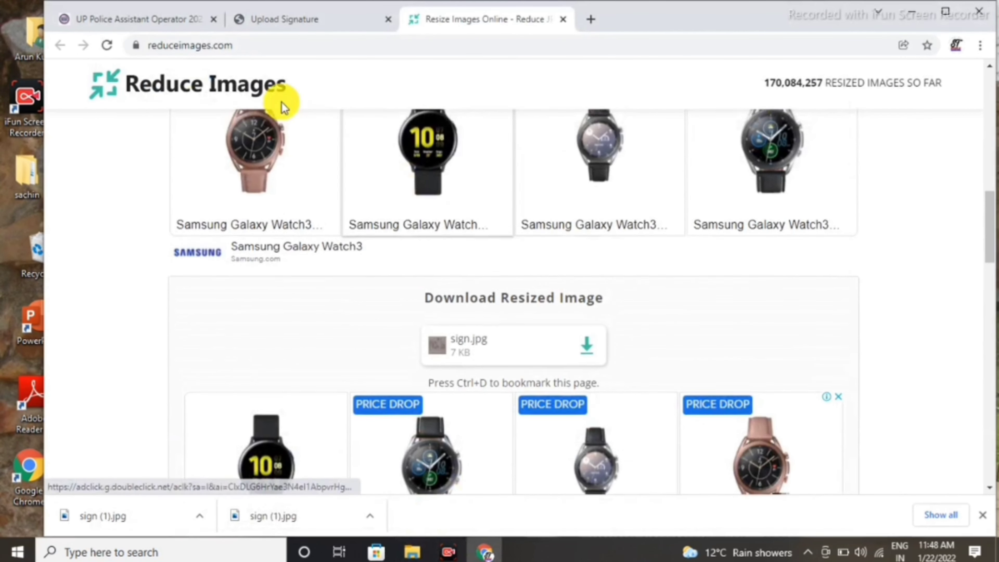
click(290, 19)
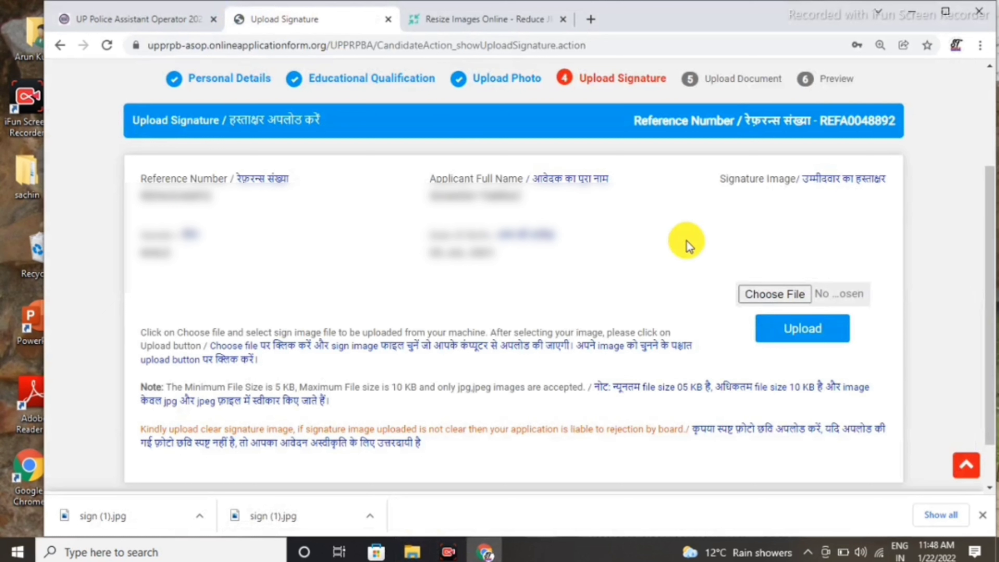
click(757, 293)
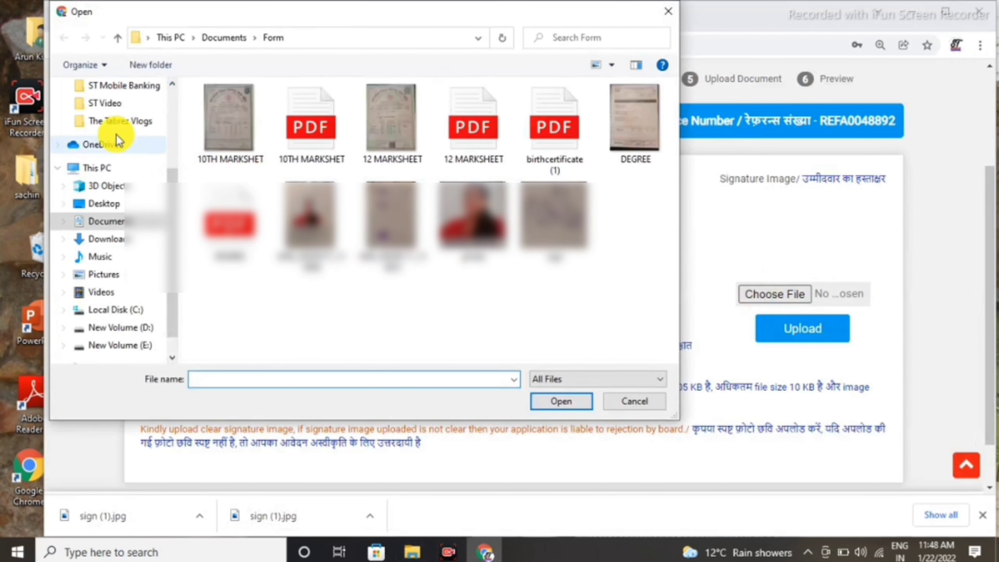
drag(169, 216, 177, 124)
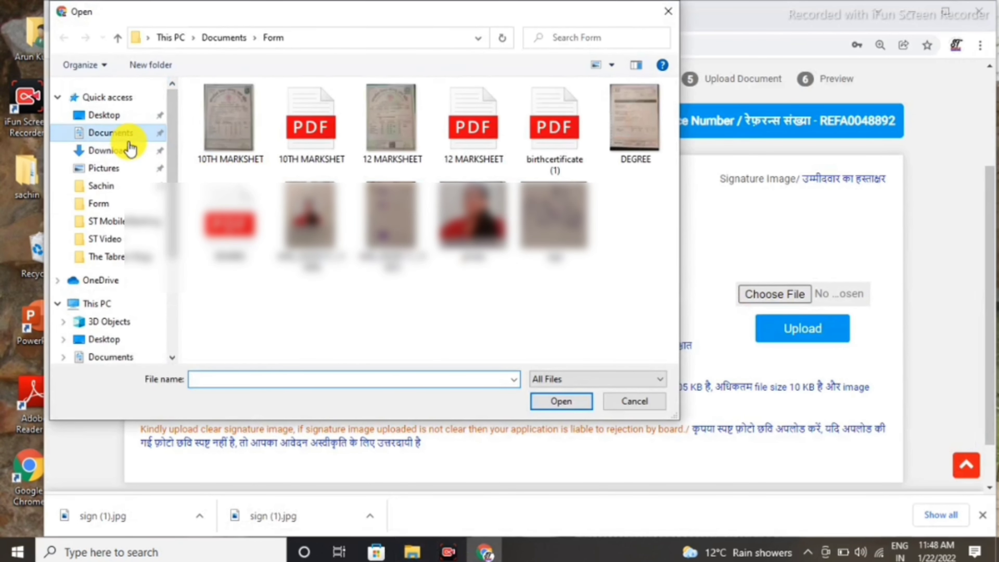
click(130, 150)
click(272, 167)
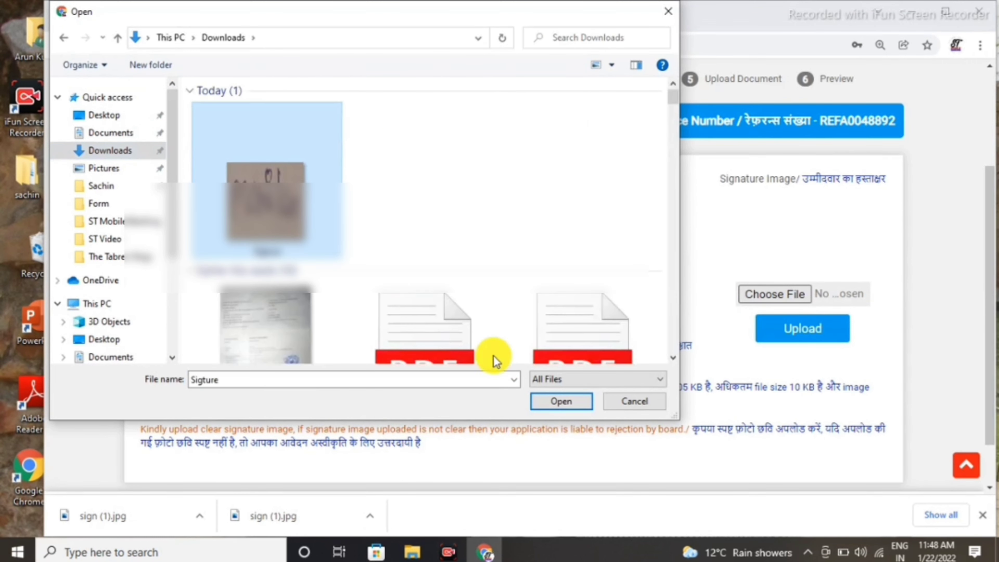
click(575, 408)
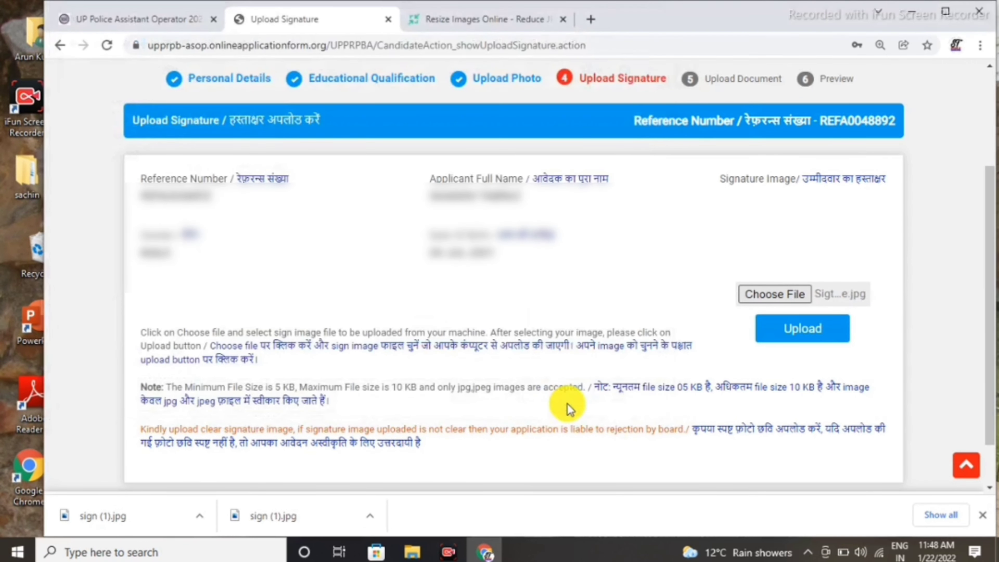
click(800, 348)
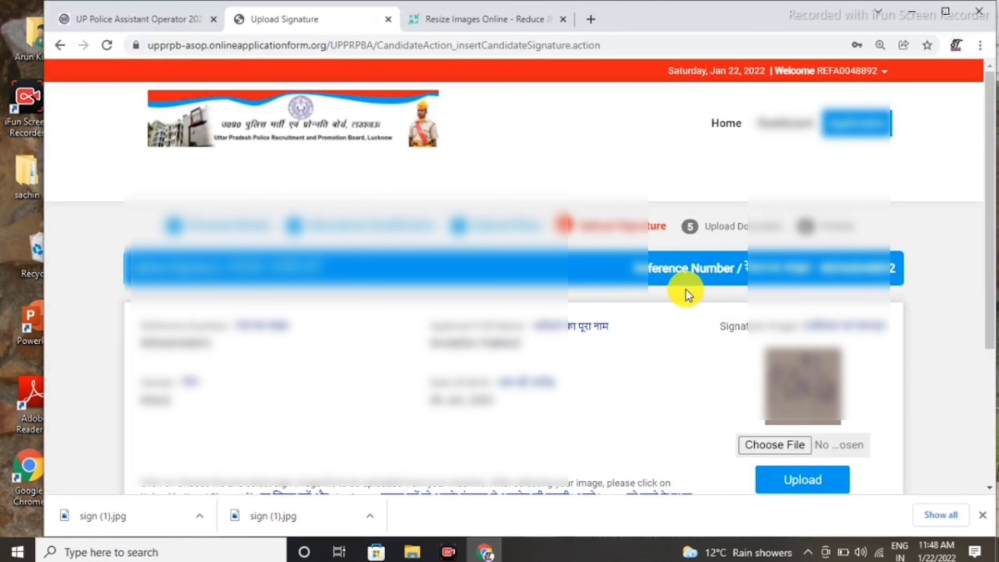
scroll(685, 289, down, 3)
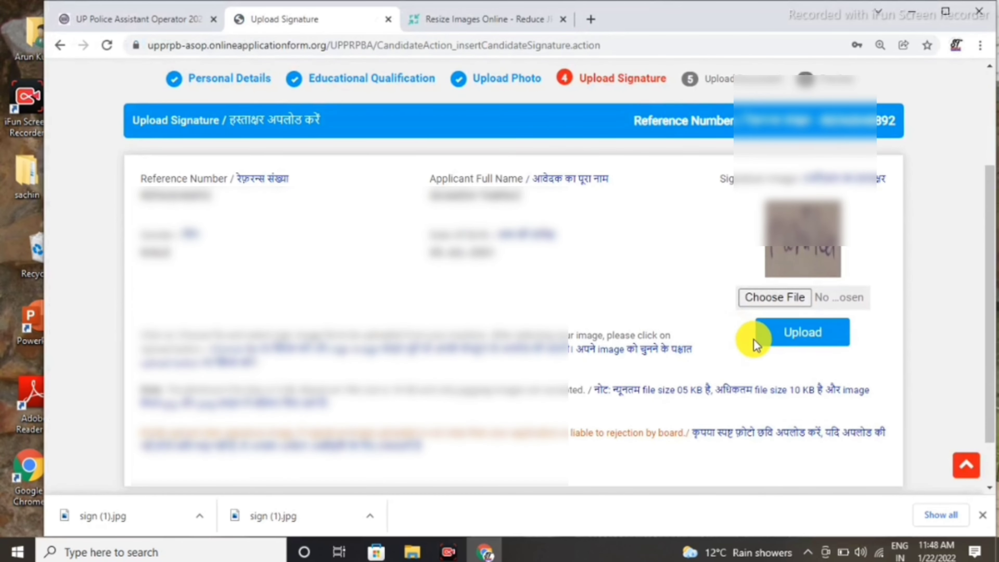
scroll(767, 362, down, 2)
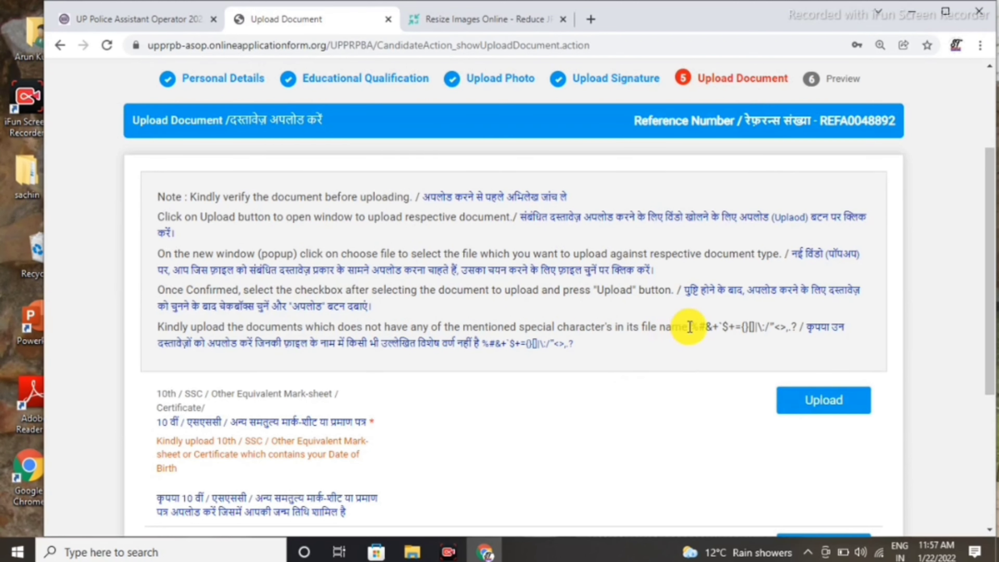
Upload SSC.jpg from Downloads as the 10th / SSC mark-sheet, with the file confirmed as correct
drag(695, 327, 798, 327)
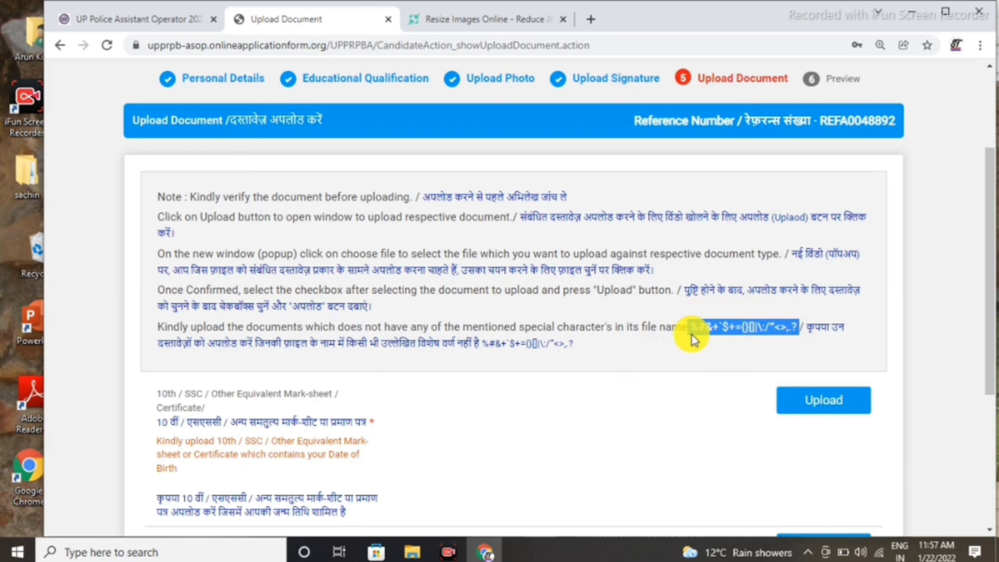
click(695, 357)
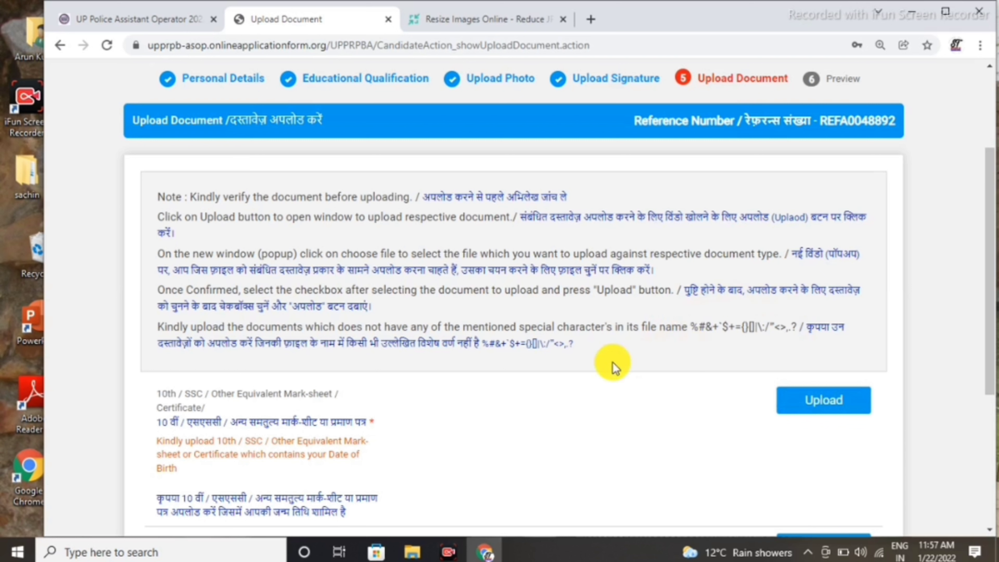
scroll(295, 407, down, 2)
scroll(295, 406, down, 2)
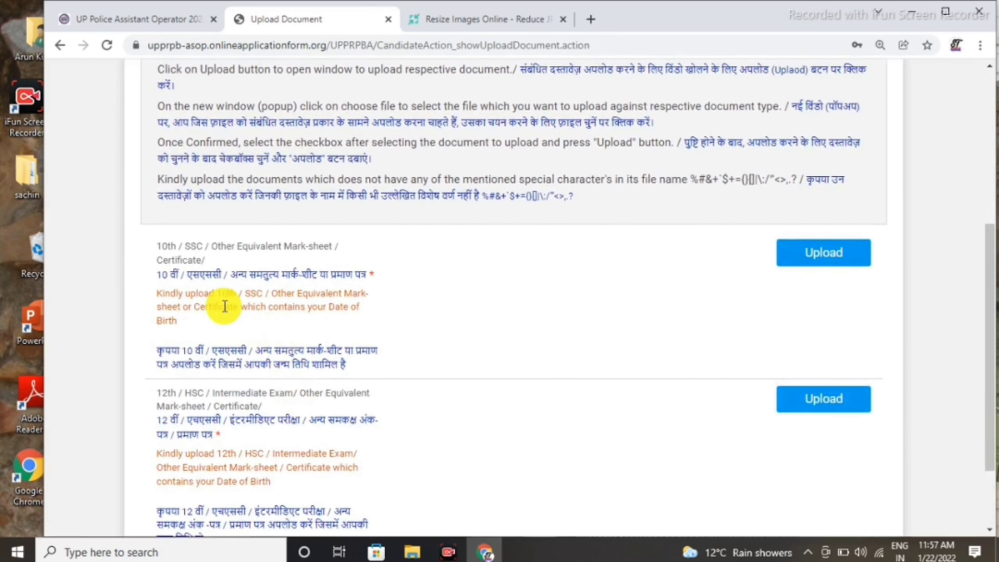
click(804, 255)
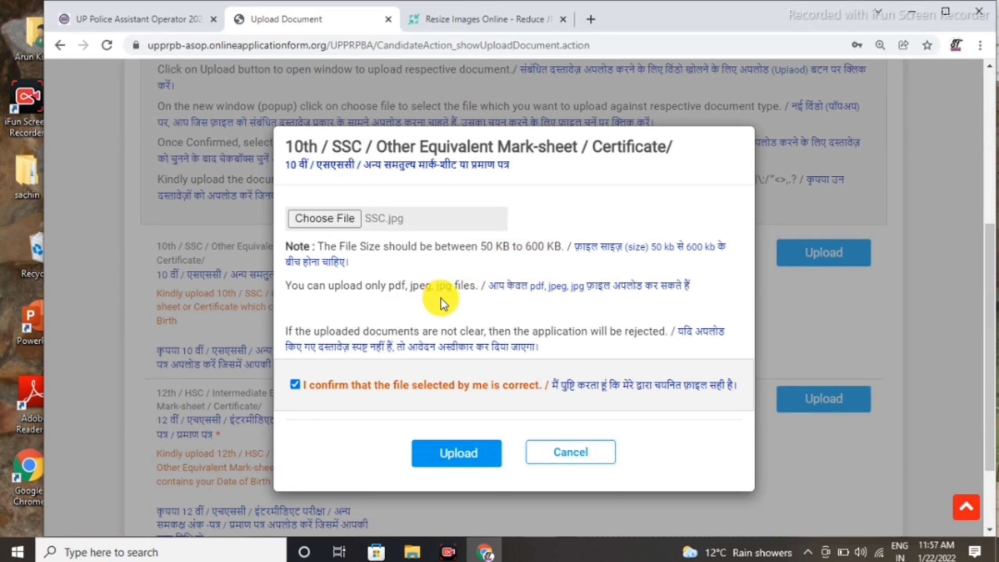
click(339, 218)
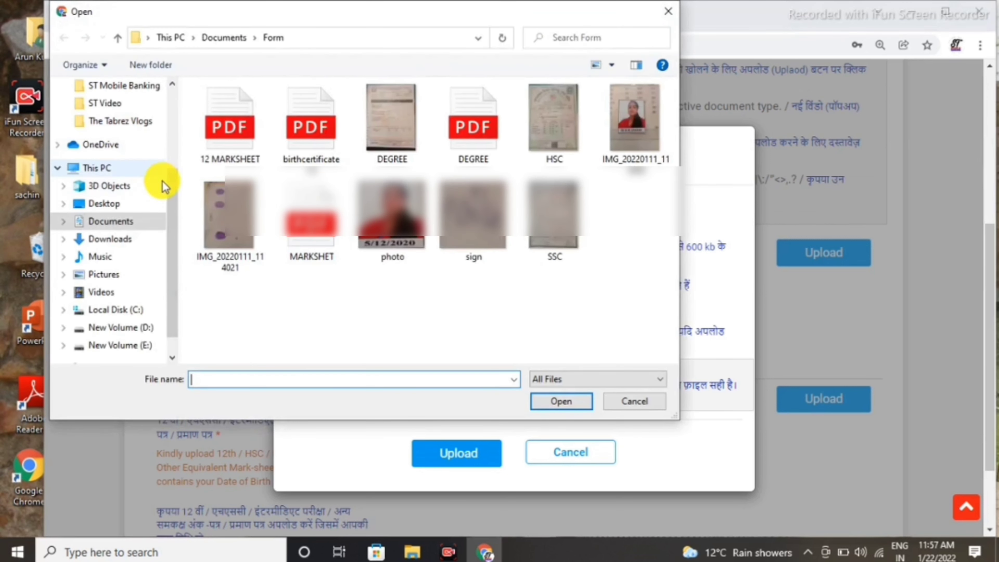
scroll(177, 183, up, 1)
scroll(177, 183, up, 3)
click(142, 150)
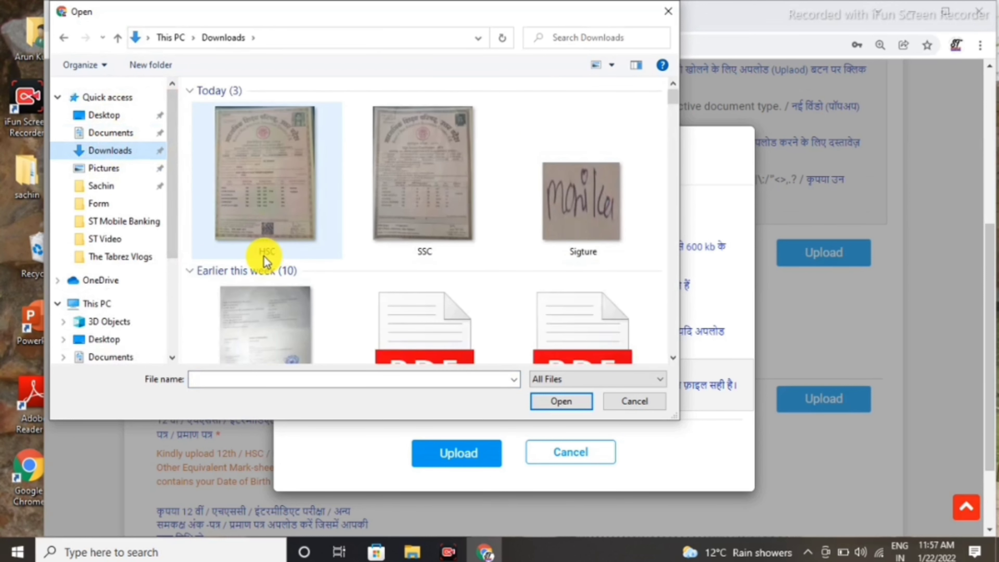
click(431, 203)
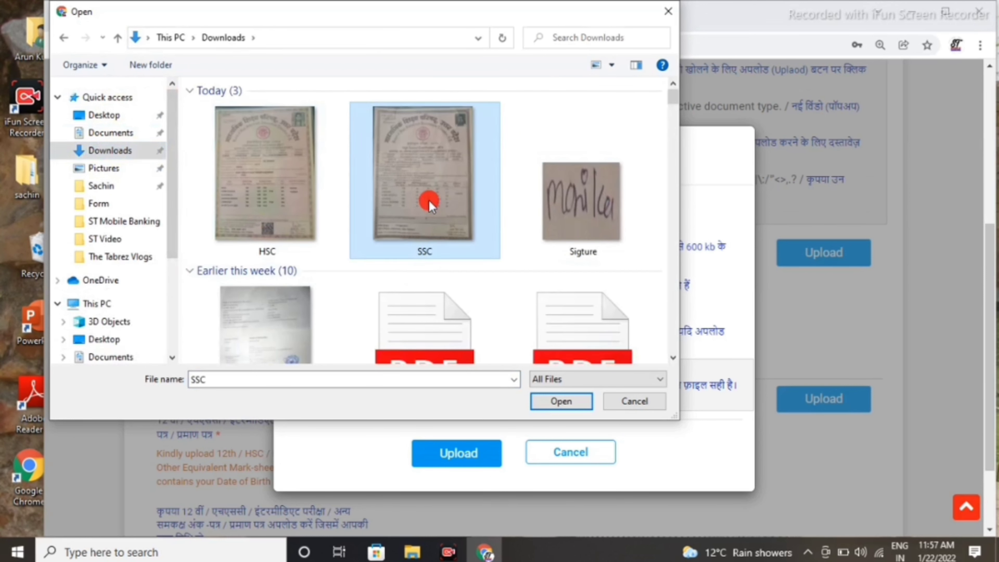
click(562, 404)
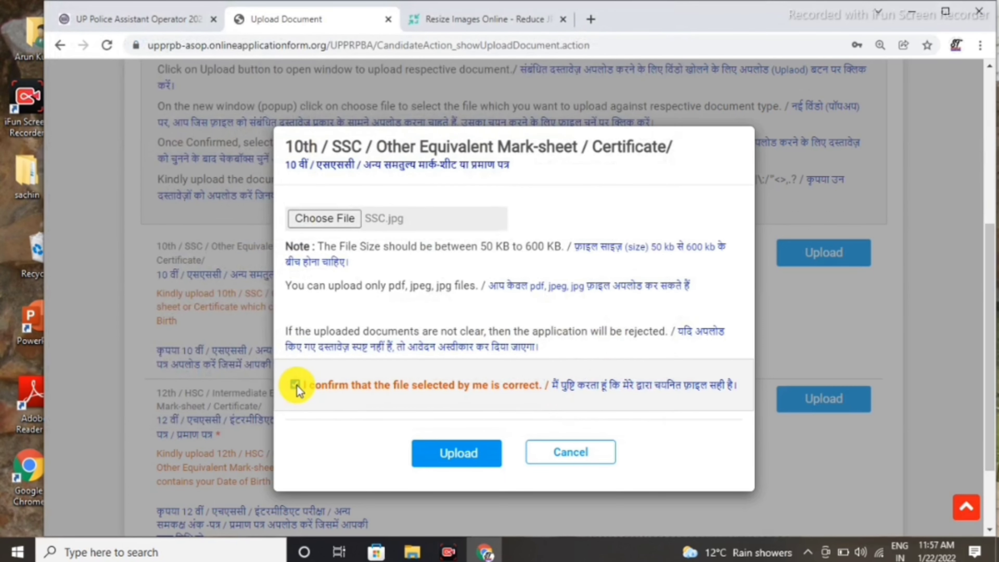
click(446, 454)
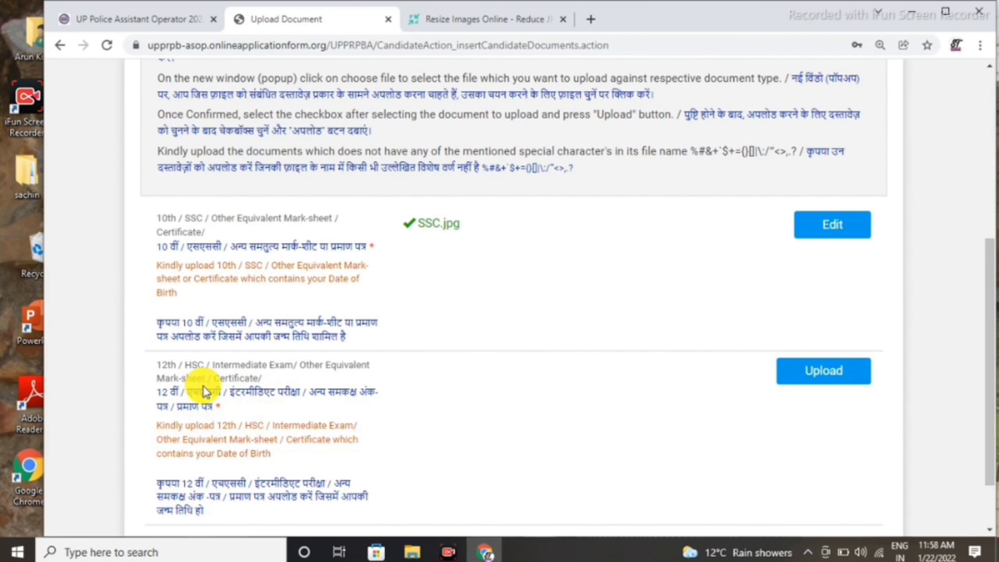
Upload HSC.jpg from Downloads as the 12th / HSC / Intermediate mark-sheet, confirming that the selected file is correct
click(822, 380)
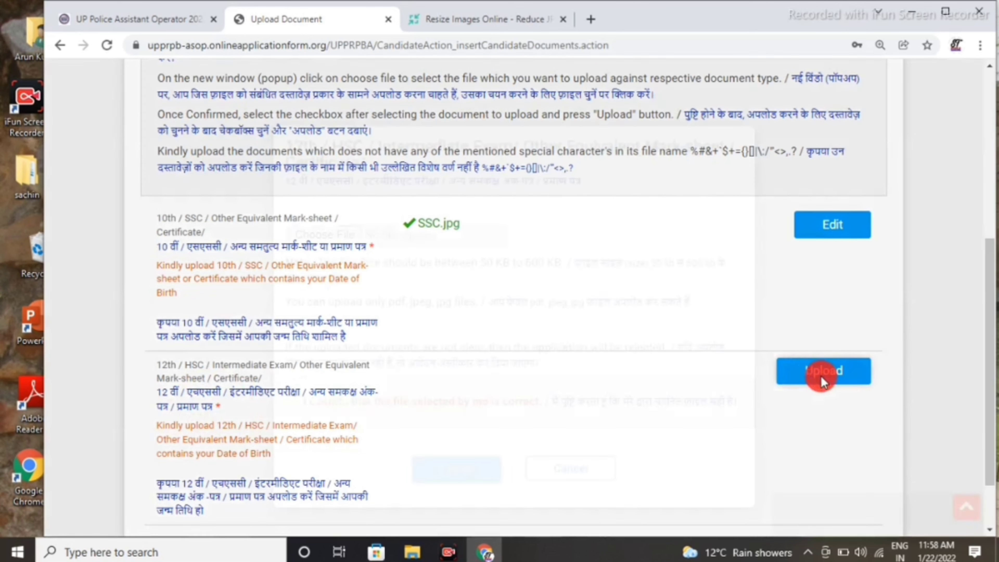
click(347, 240)
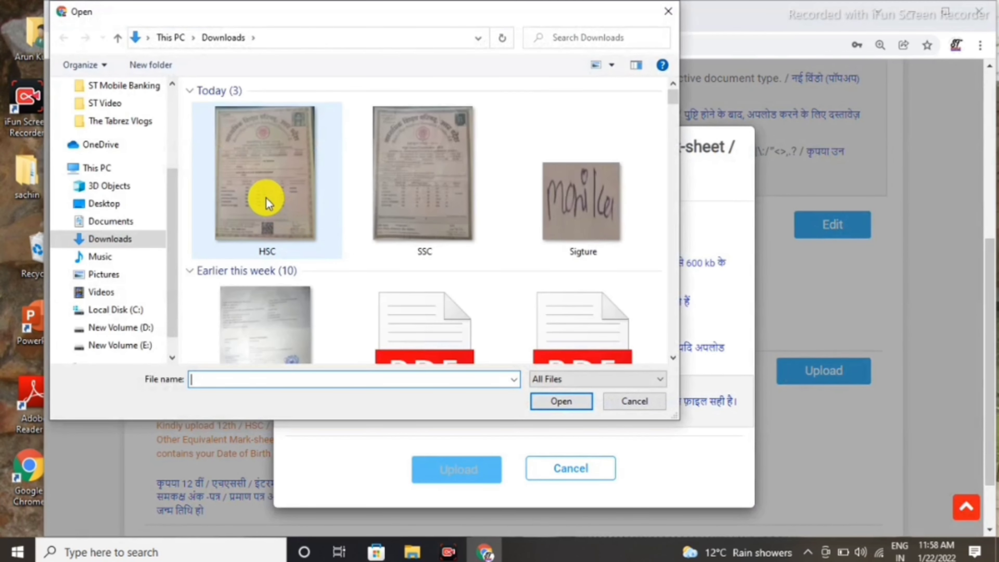
click(273, 186)
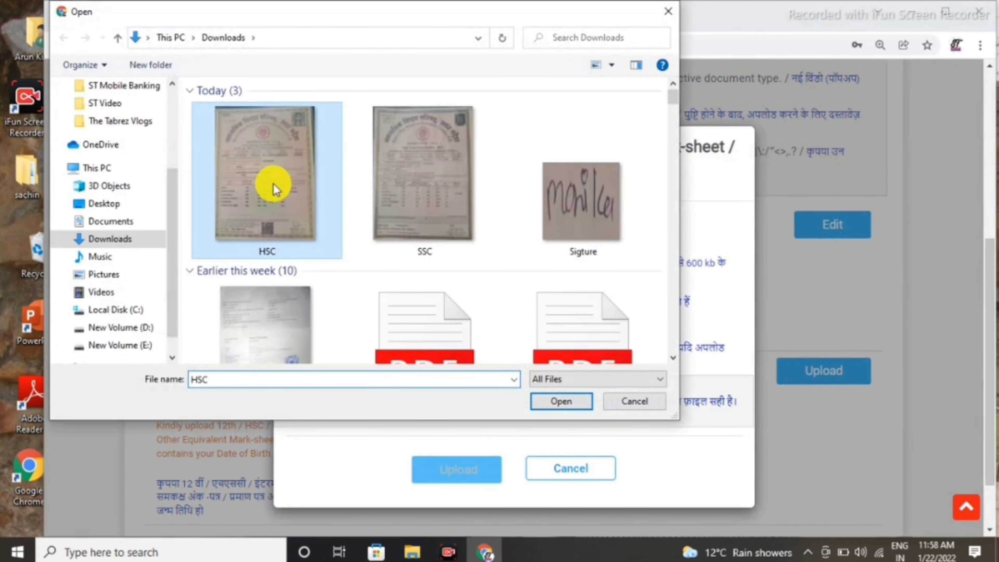
click(564, 405)
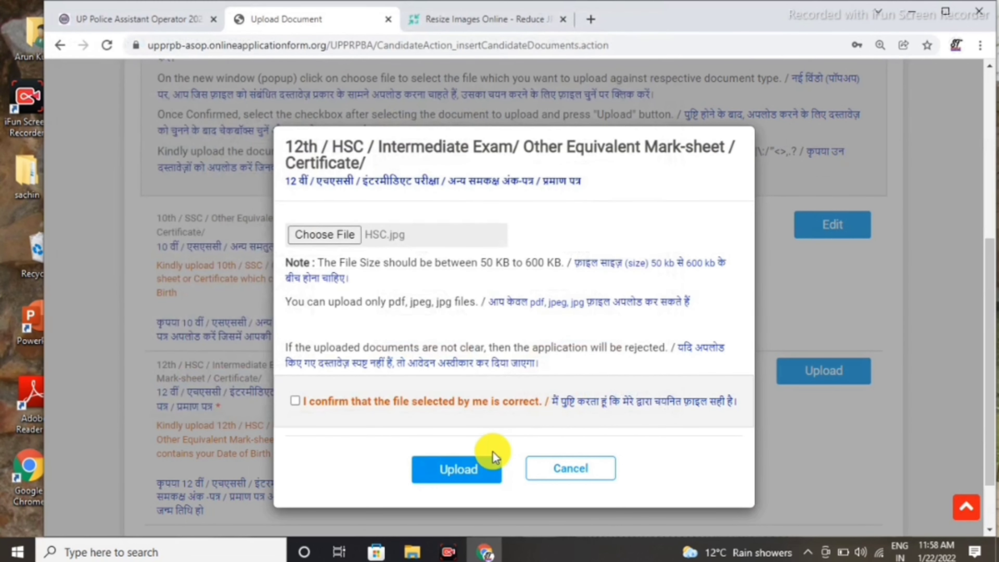
click(294, 401)
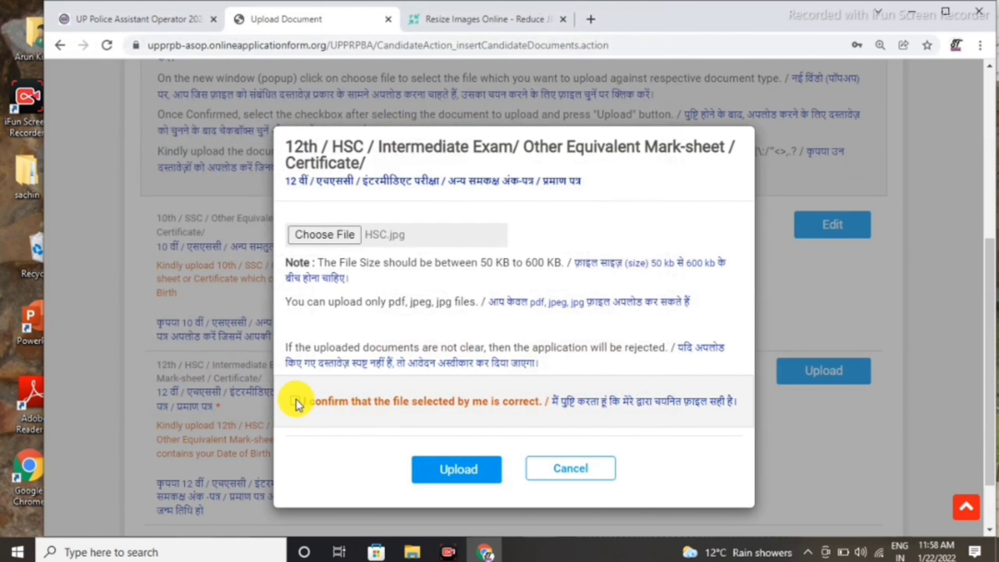
click(440, 473)
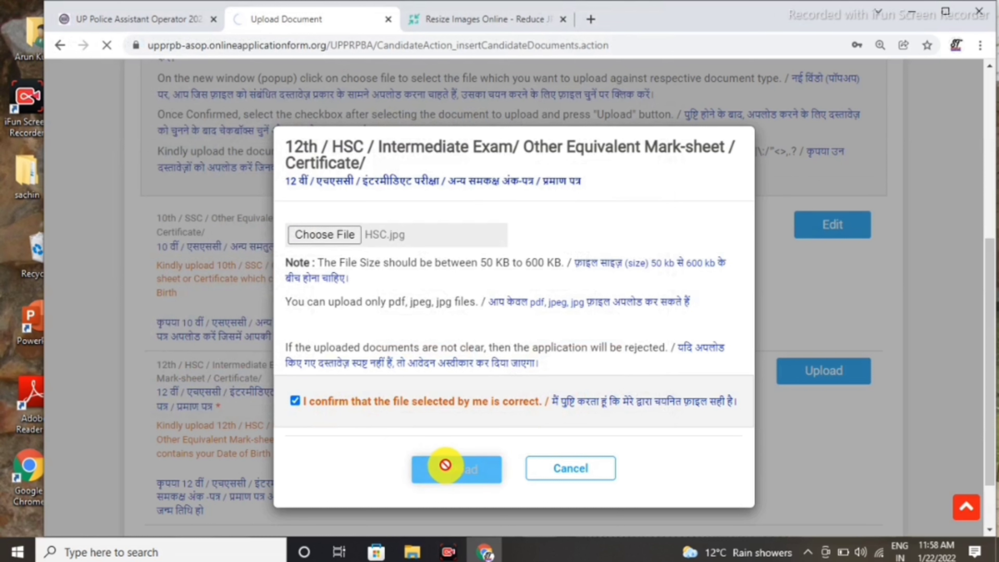
scroll(557, 343, down, 8)
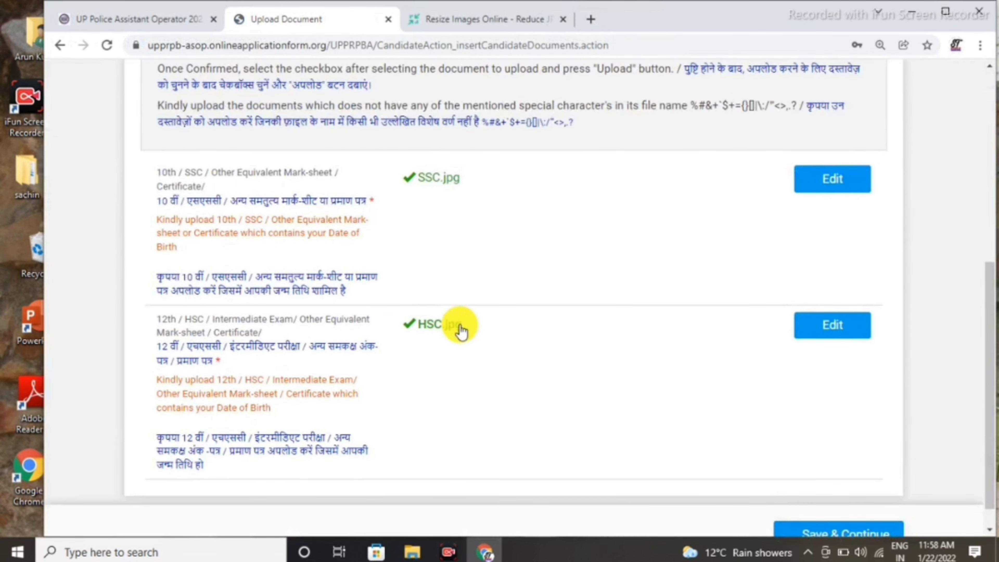
Save the uploaded mark-sheets and review the application preview from the personal details through the uploaded documents
scroll(648, 443, down, 2)
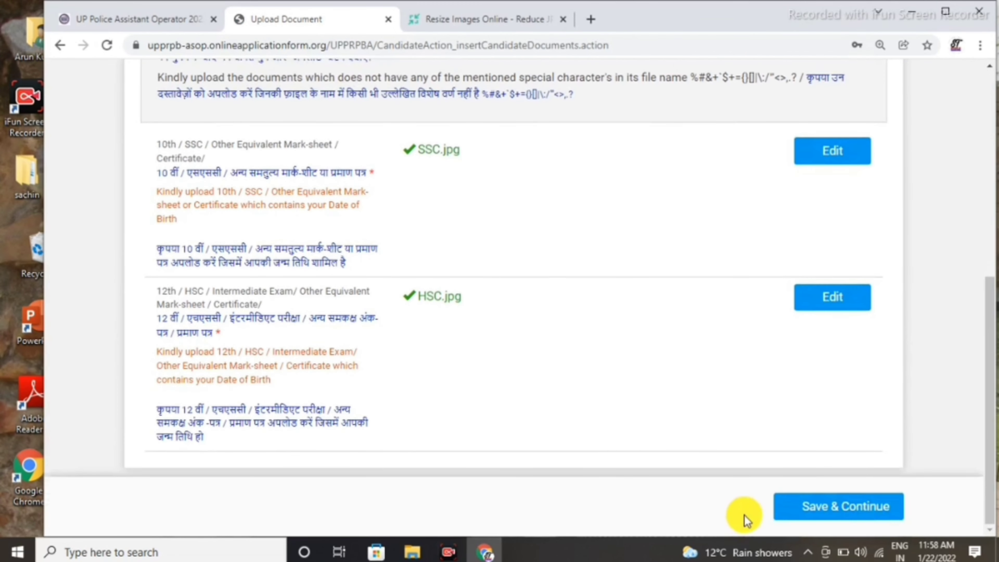
click(780, 508)
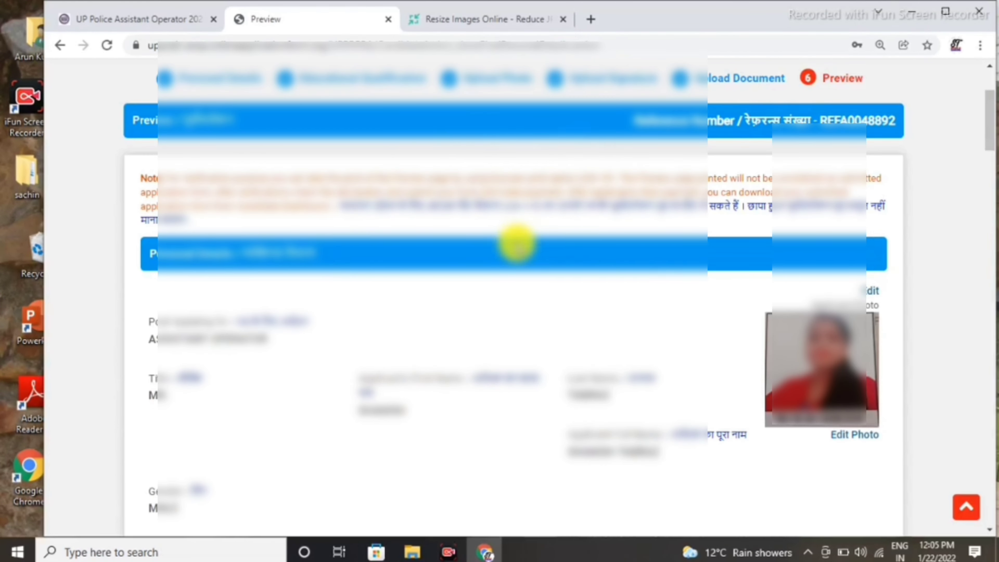
scroll(560, 218, down, 5)
scroll(564, 223, down, 15)
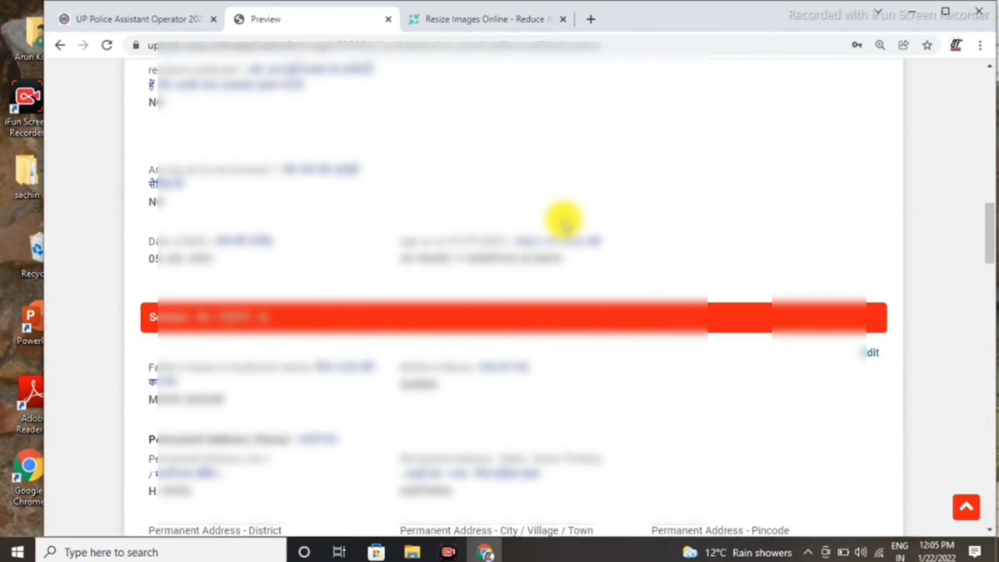
scroll(564, 222, down, 20)
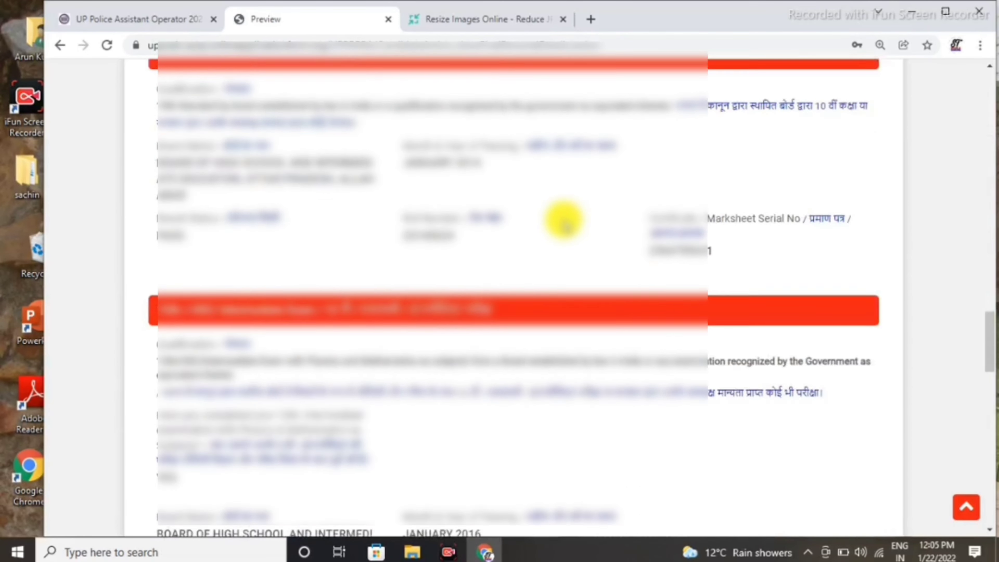
scroll(562, 219, down, 3)
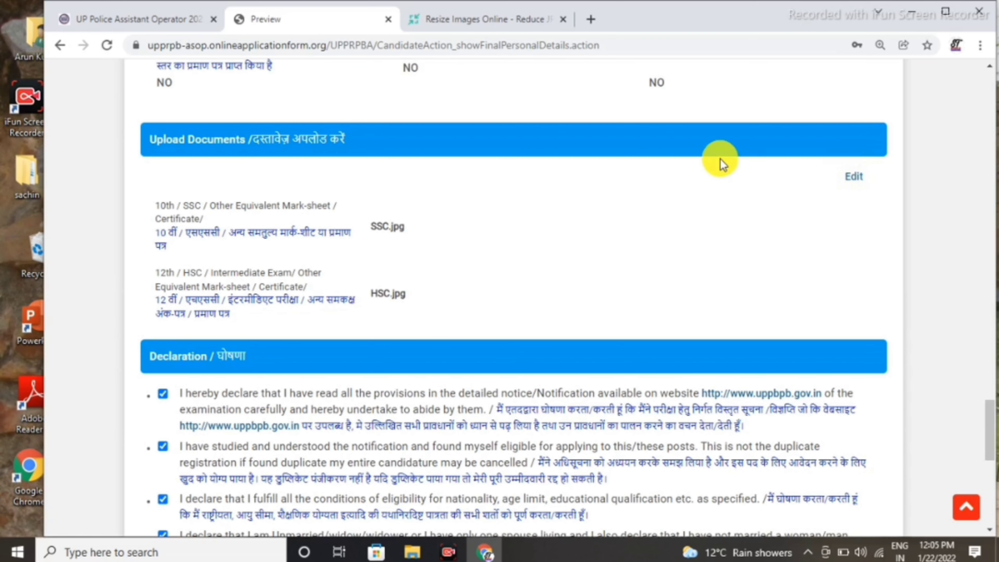
Check the declaration statements, then submit the application and accept the final declaration to proceed to payment
scroll(534, 79, down, 6)
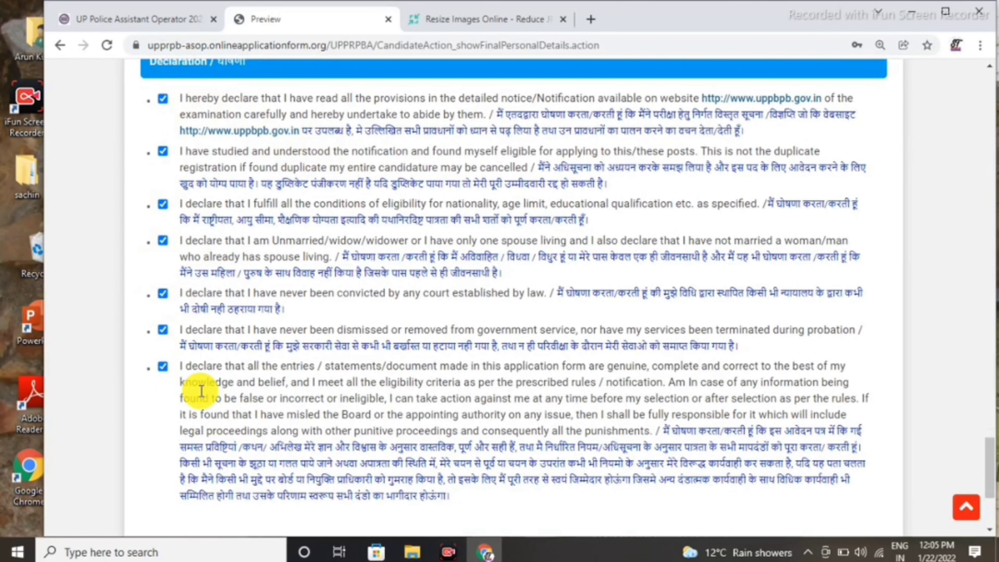
scroll(517, 171, down, 5)
click(762, 507)
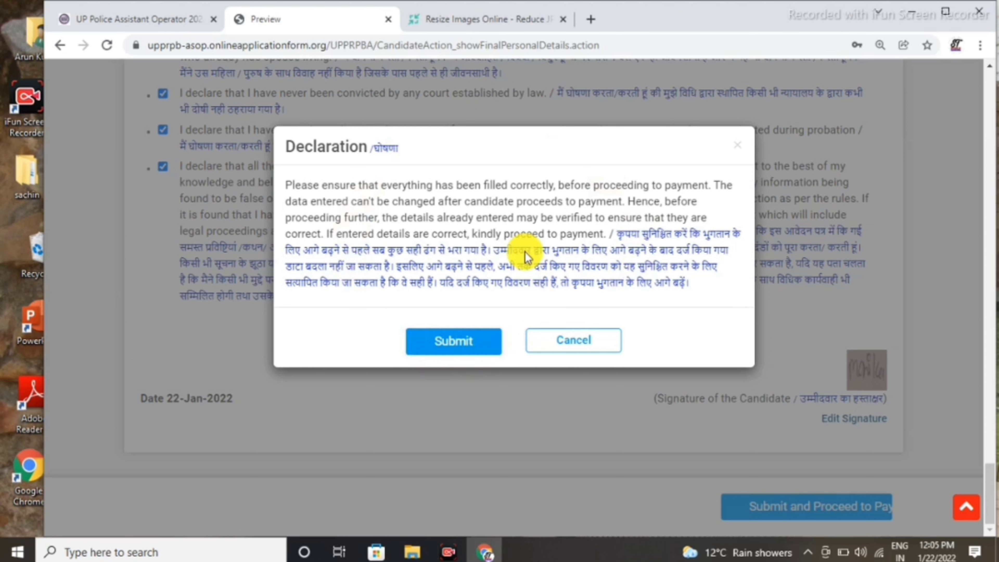
click(453, 341)
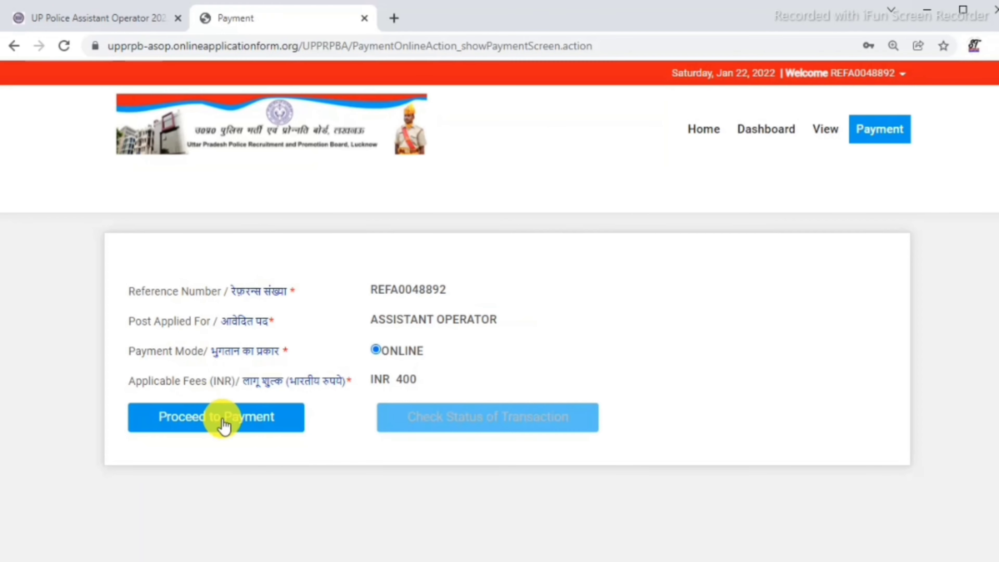
Proceed with the online fee payment for the Assistant Operator post, agree to continue, and look through the bank's payment options
click(226, 423)
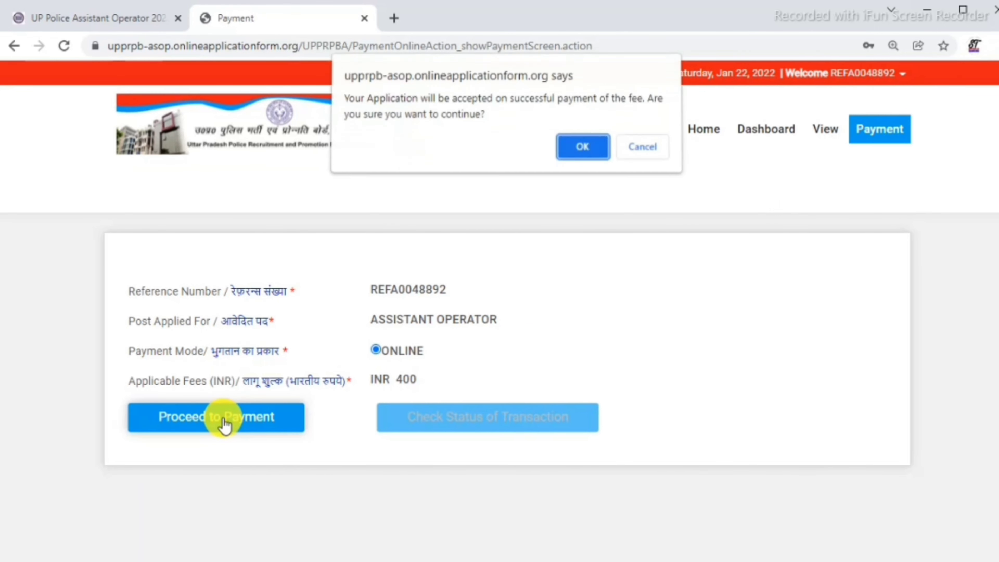
click(586, 150)
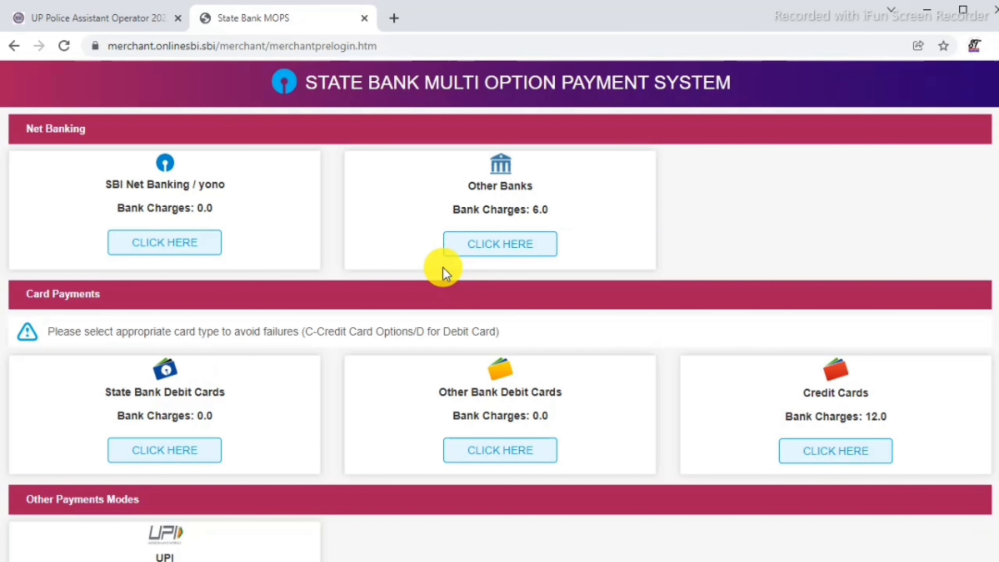
scroll(443, 269, down, 2)
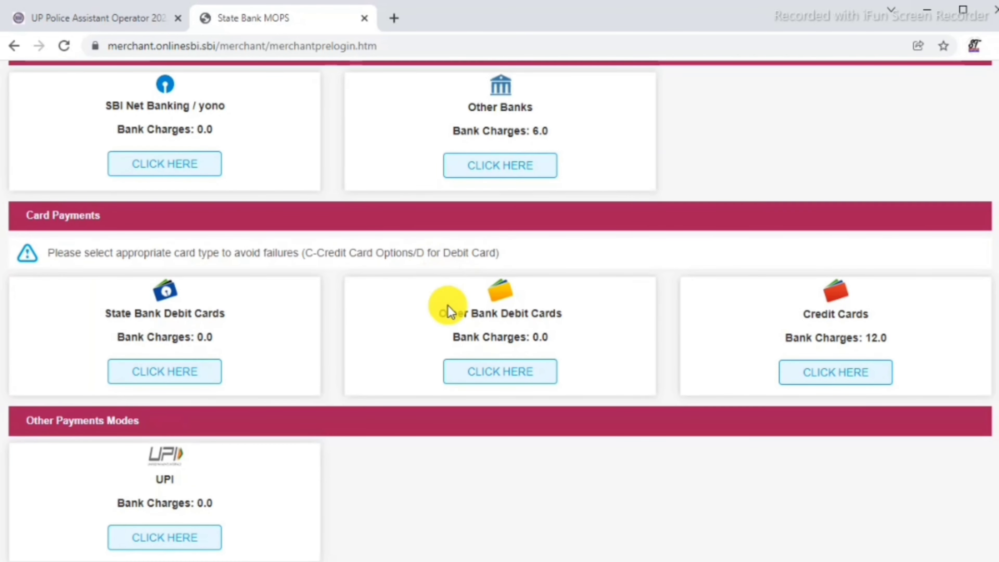